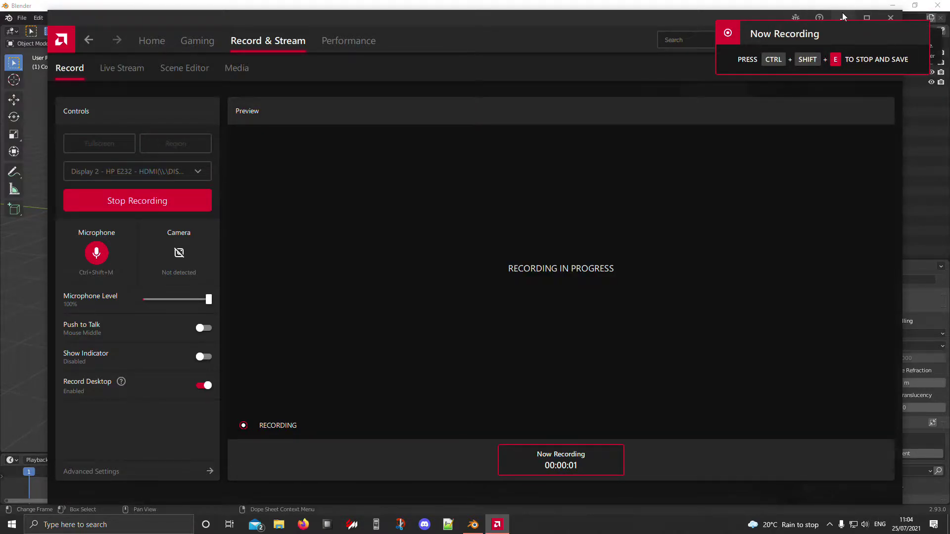
# Step: Close the AMD recording window to reveal Blender's default cube scene
pyautogui.click(844, 17)
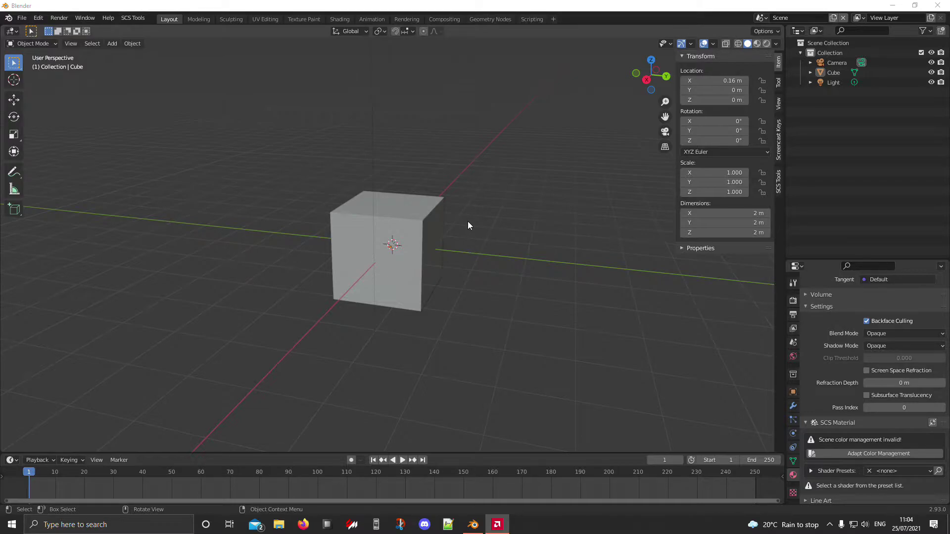
pyautogui.press('XF86AudioRaiseVolume')
pyautogui.scroll(-3, 455, 216)
pyautogui.moveTo(447, 212); pyautogui.dragTo(544, 236, button='middle')
pyautogui.scroll(3, 428, 225)
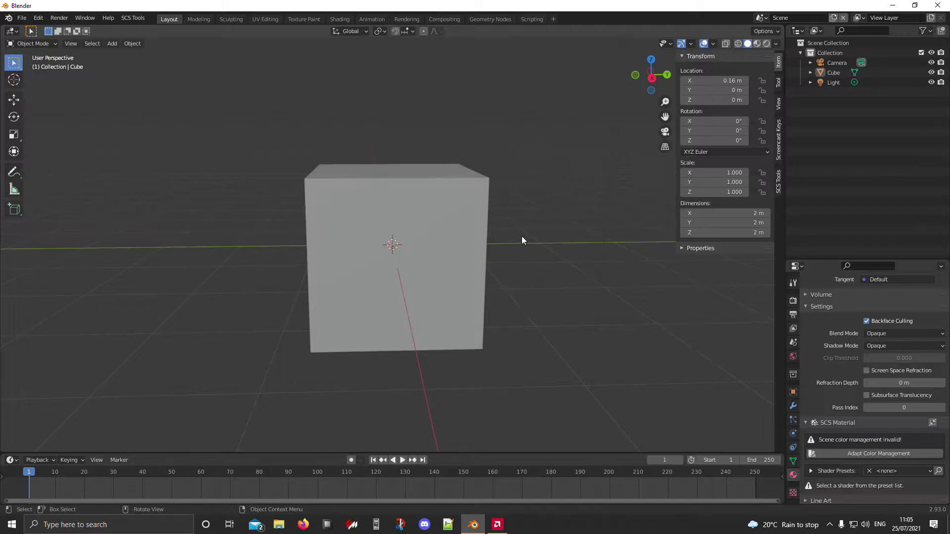
# Step: Orbit and zoom to view the cube from high, level, top and rotated angles
pyautogui.moveTo(518, 236); pyautogui.dragTo(548, 317, button='middle')
pyautogui.moveTo(305, 255); pyautogui.dragTo(372, 194, button='middle')
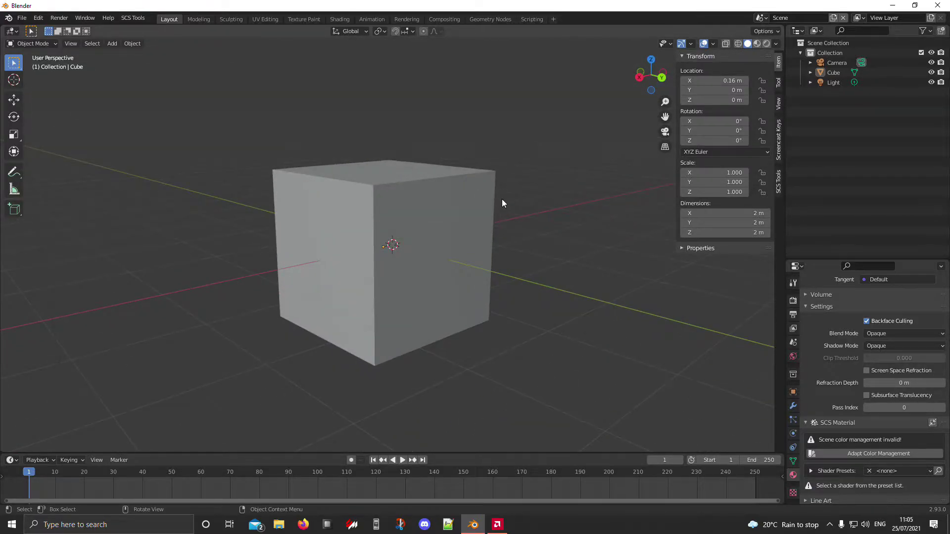
pyautogui.moveTo(503, 200); pyautogui.dragTo(518, 221, button='middle')
pyautogui.scroll(1, 518, 221)
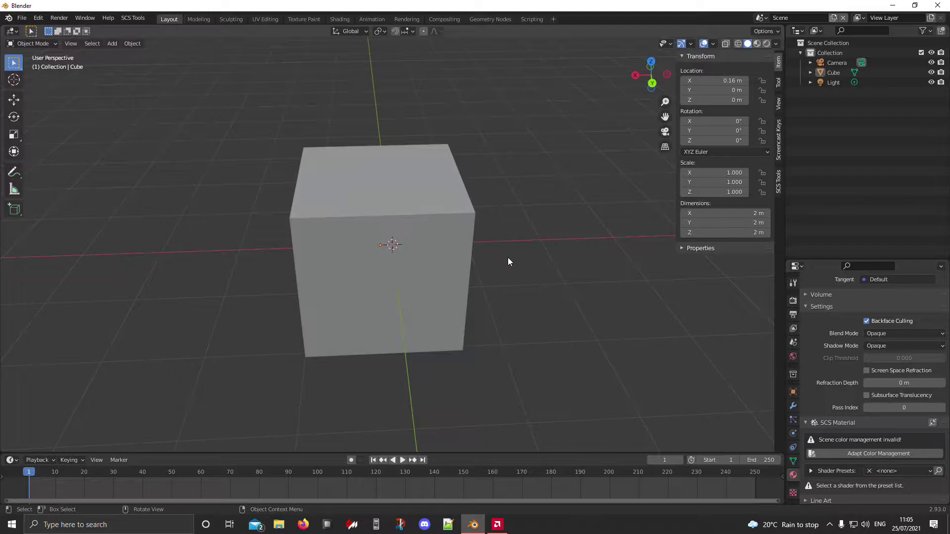
pyautogui.scroll(-4, 504, 237)
pyautogui.moveTo(489, 237); pyautogui.dragTo(547, 257, button='middle')
pyautogui.scroll(4, 548, 255)
pyautogui.scroll(1, 547, 255)
# Step: Delete the default cube with X
pyautogui.click(335, 211)
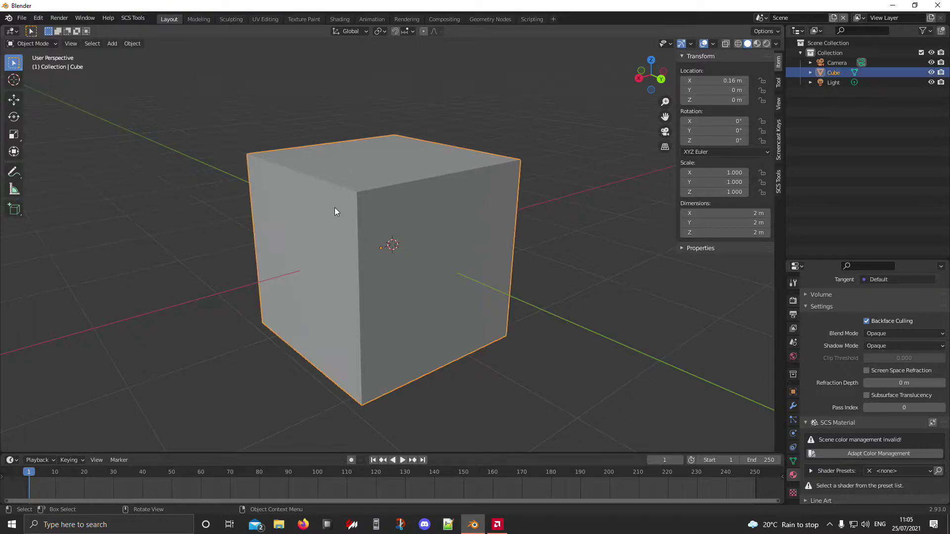
pyautogui.press('x')
pyautogui.click(335, 210)
# Step: Browse the File menu's External Data and Import submenus, then close them
pyautogui.click(22, 18)
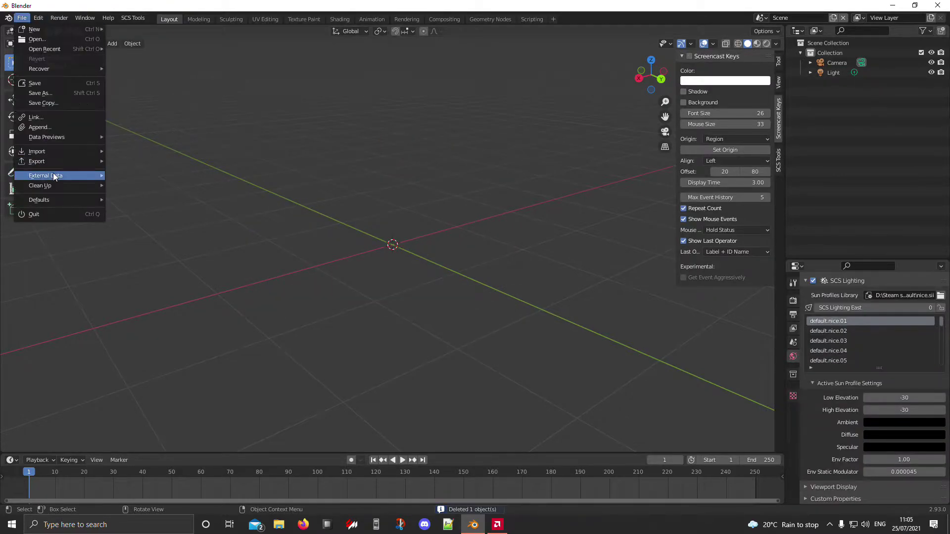
pyautogui.moveTo(58, 144)
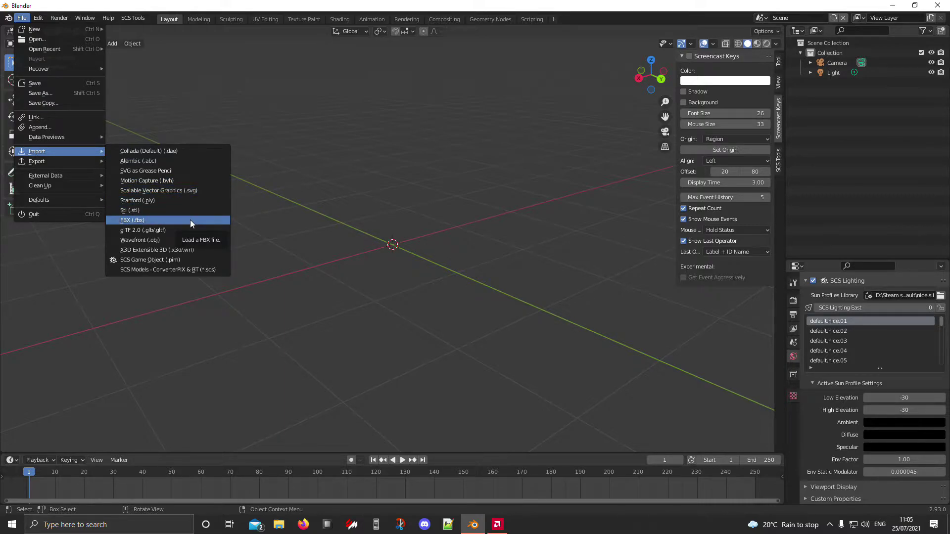
pyautogui.click(16, 19)
# Step: In File Explorer, go to Euro Truck Simulator 2 and into model\aircraft
pyautogui.click(278, 524)
pyautogui.click(206, 218)
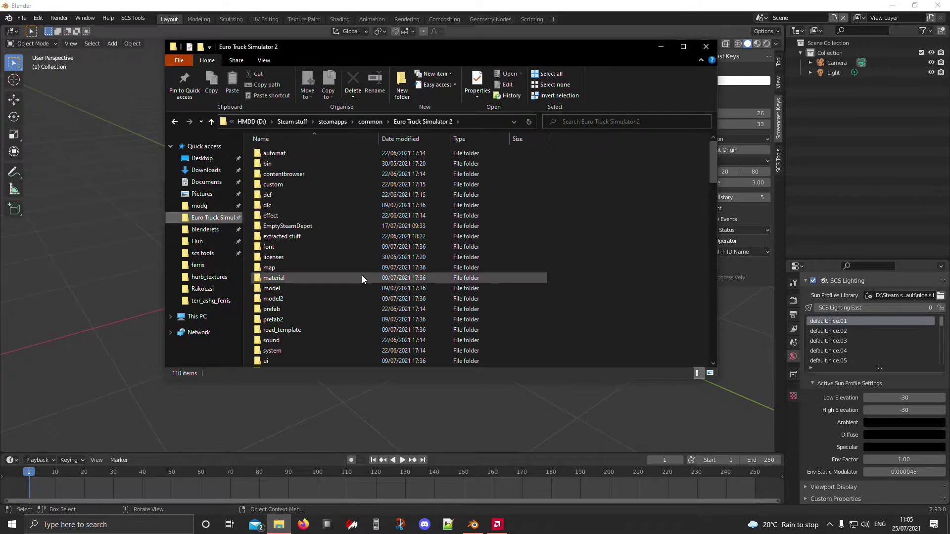
pyautogui.scroll(-5, 366, 262)
pyautogui.scroll(5, 367, 272)
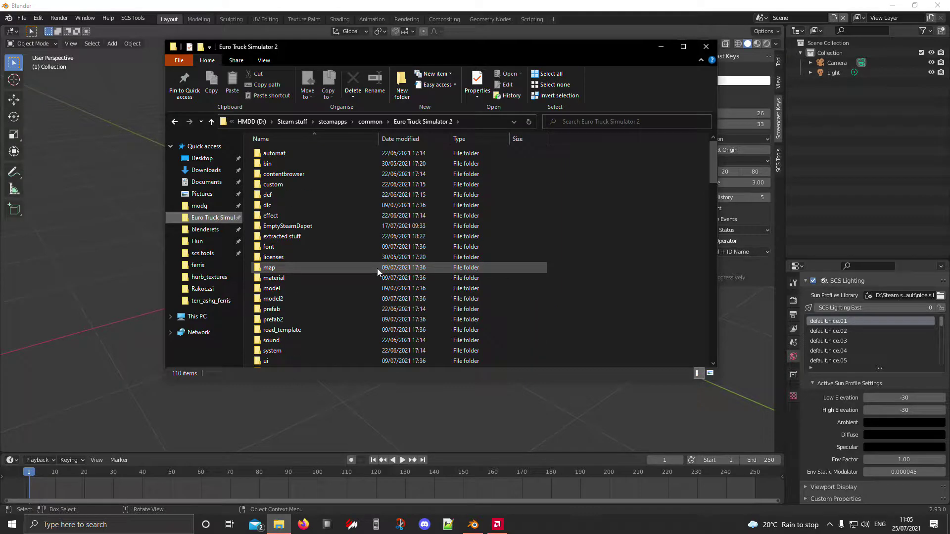
pyautogui.doubleClick(310, 290)
pyautogui.doubleClick(301, 174)
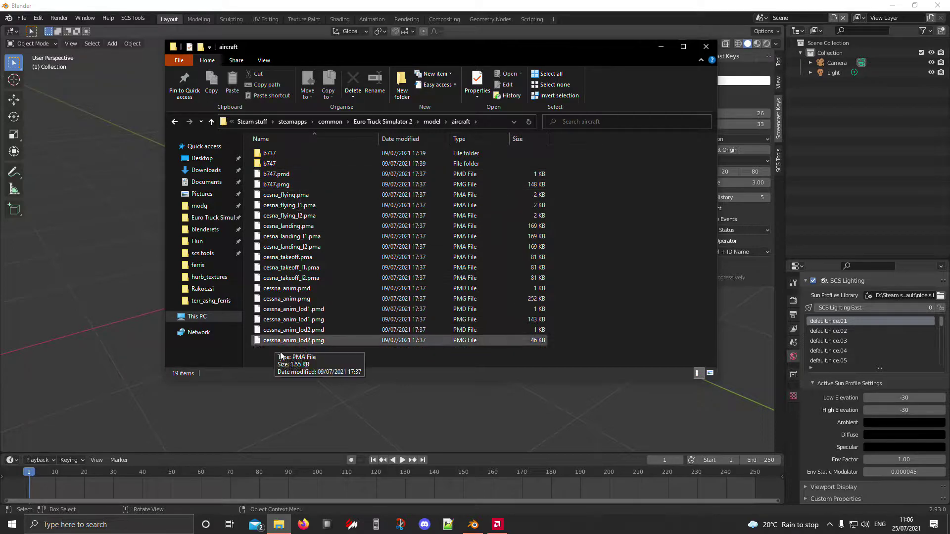
# Step: Close Explorer and review the SCS Game Object and SCS Models entries under File > Import
pyautogui.click(706, 47)
pyautogui.click(22, 18)
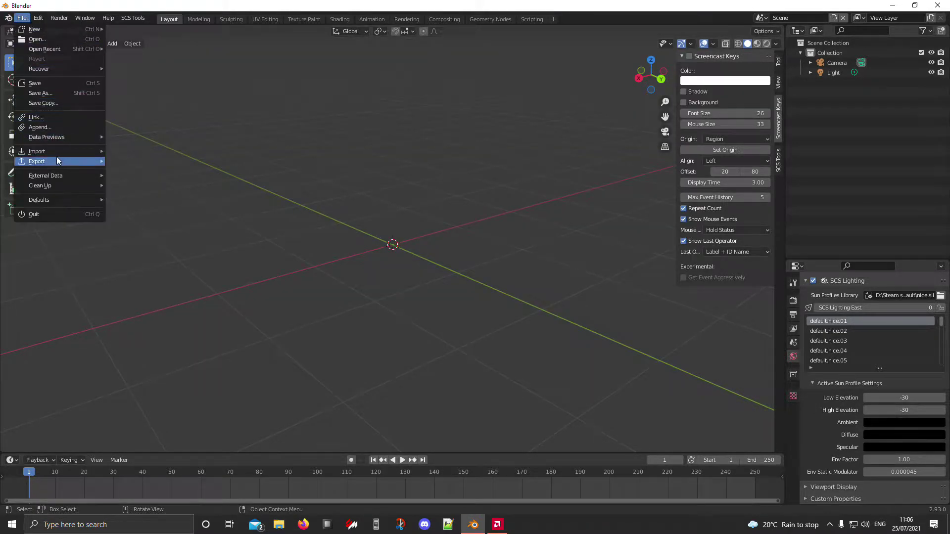
pyautogui.moveTo(59, 148)
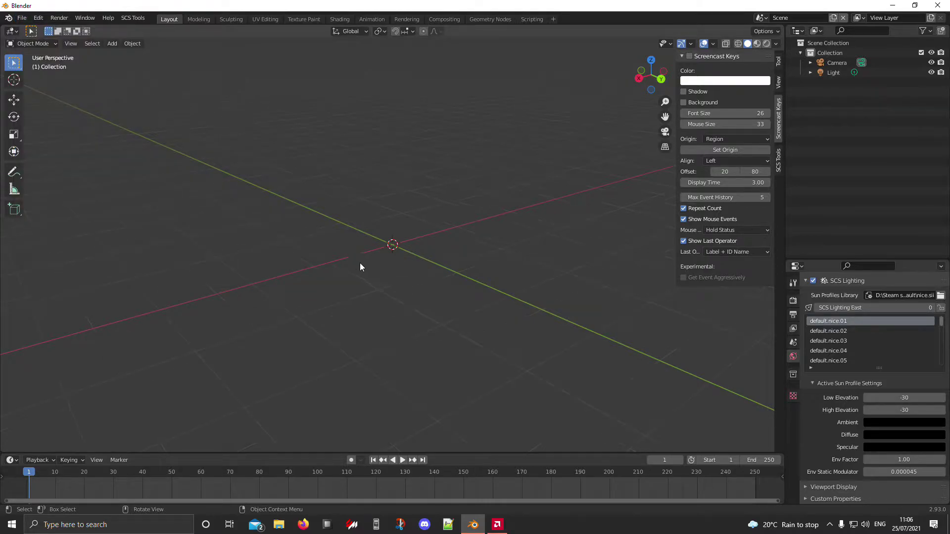
pyautogui.moveTo(464, 255); pyautogui.dragTo(366, 266, button='middle')
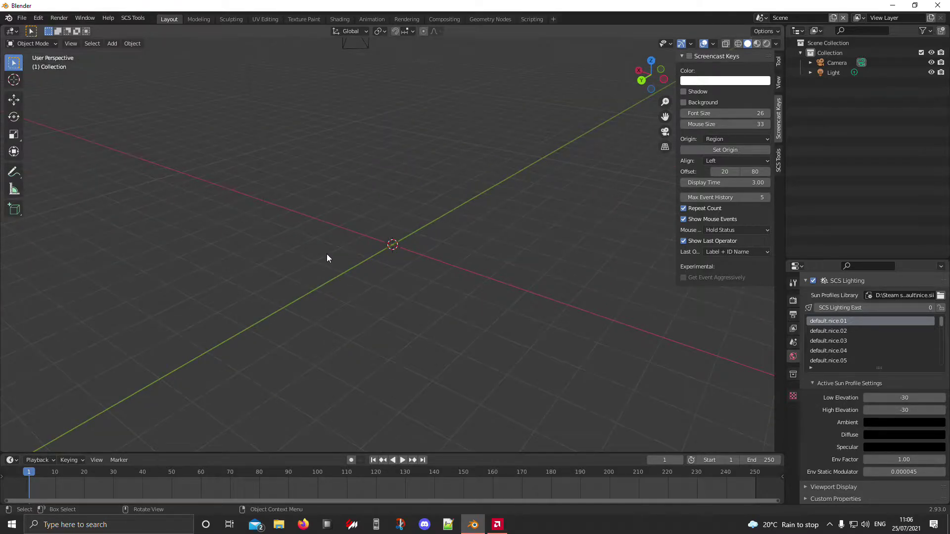
pyautogui.moveTo(325, 256); pyautogui.dragTo(388, 260, button='middle')
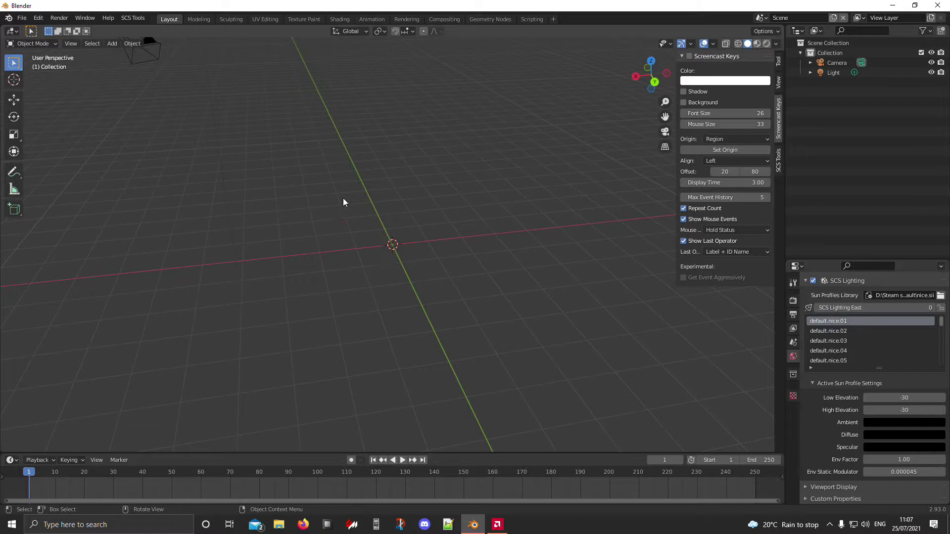
pyautogui.click(22, 18)
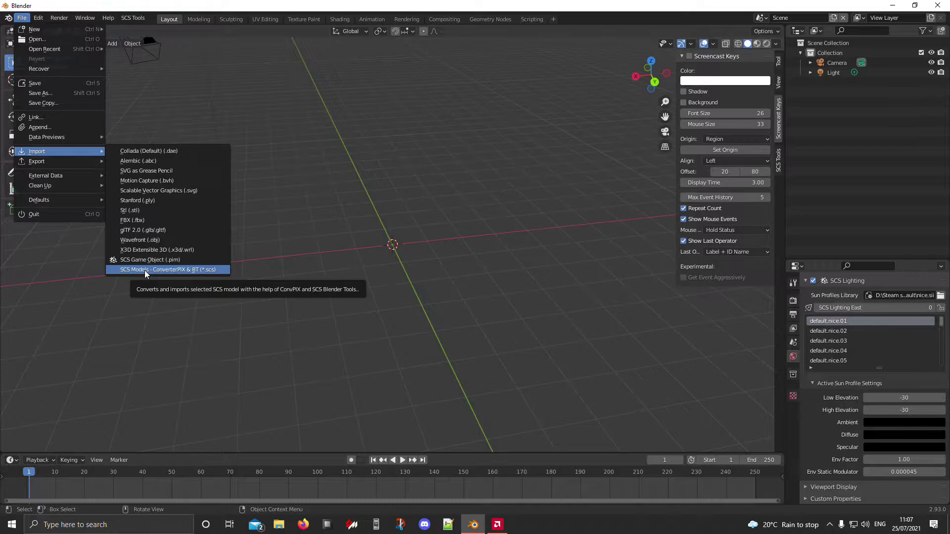
pyautogui.click(178, 269)
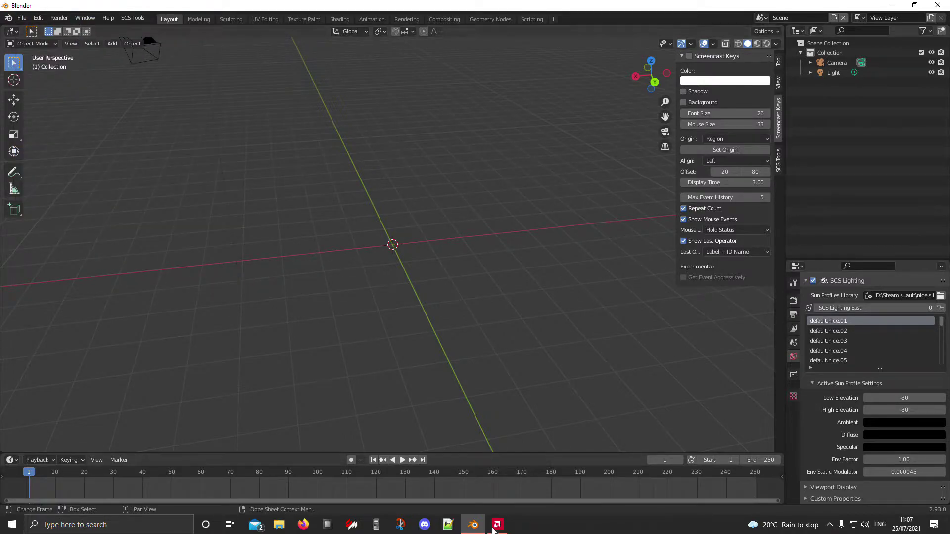
# Step: Create a new folder named base in blenderets, declining the merge with the existing one
pyautogui.click(279, 524)
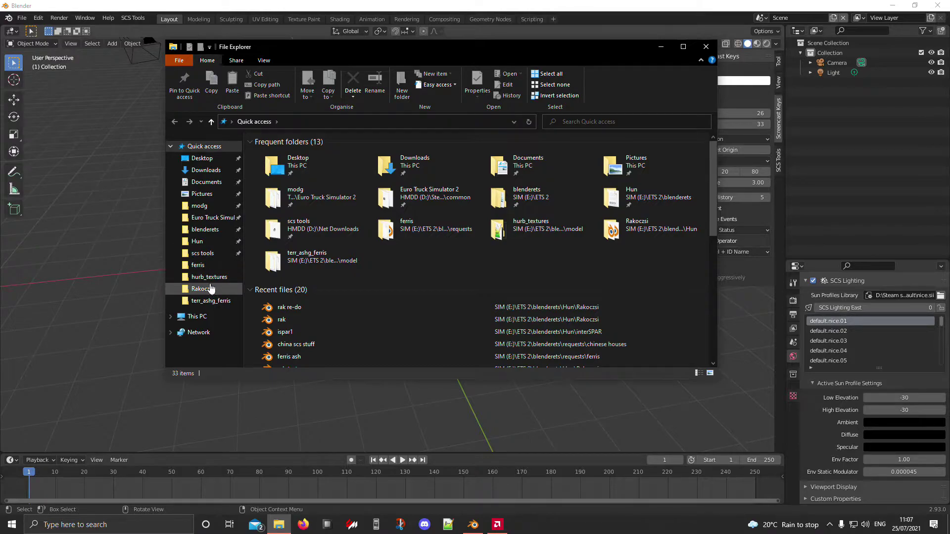
pyautogui.click(209, 246)
pyautogui.click(338, 121)
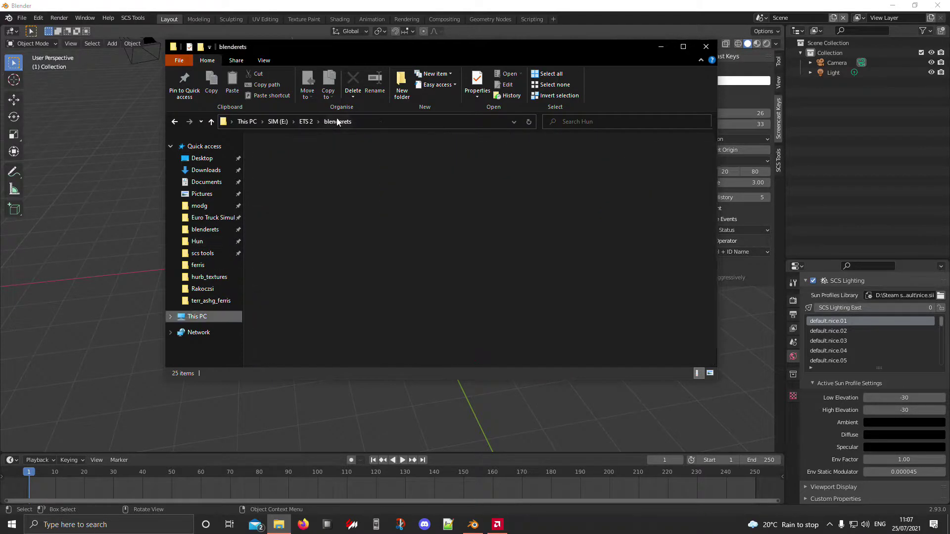
pyautogui.rightClick(339, 248)
pyautogui.moveTo(366, 374)
pyautogui.click(479, 372)
pyautogui.write('base')
pyautogui.press('Return')
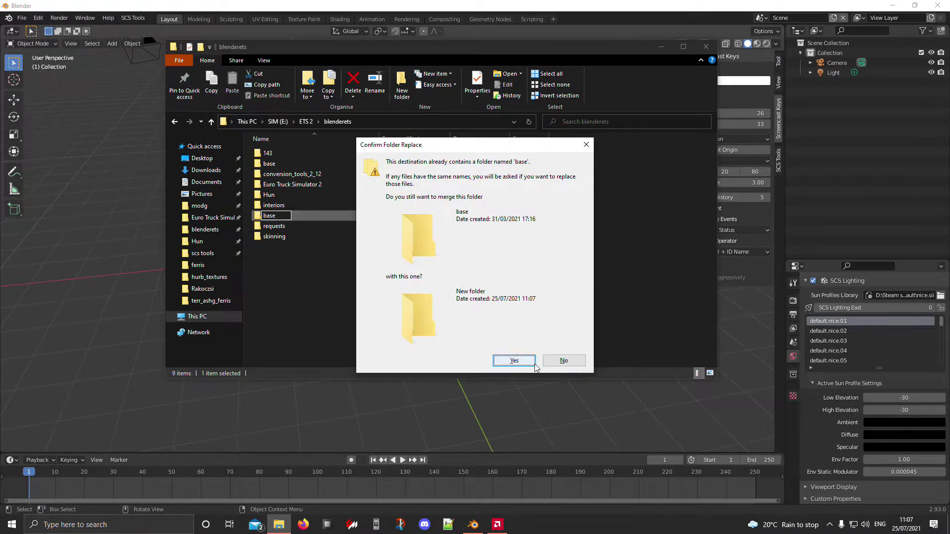
pyautogui.click(563, 361)
# Step: Rename the new folder to base_video and open it
pyautogui.click(285, 219)
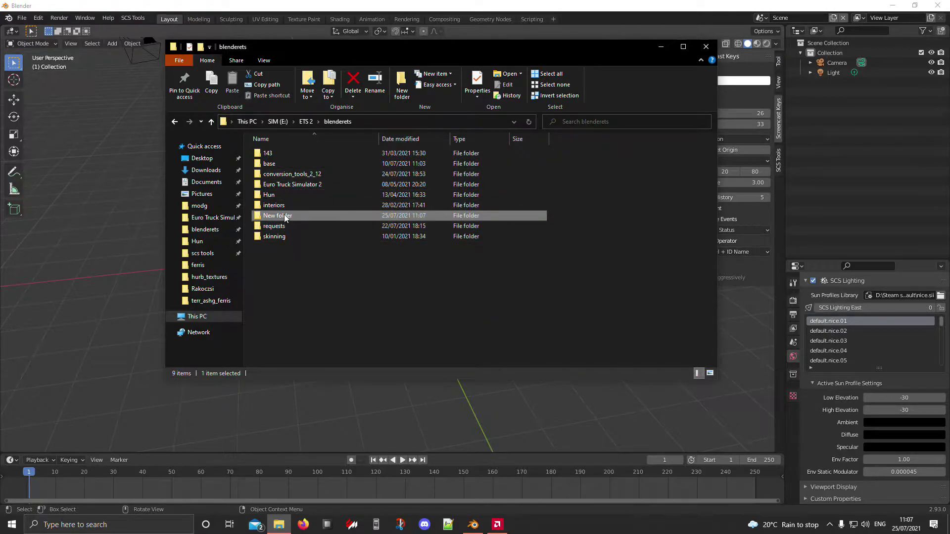
pyautogui.write('base')
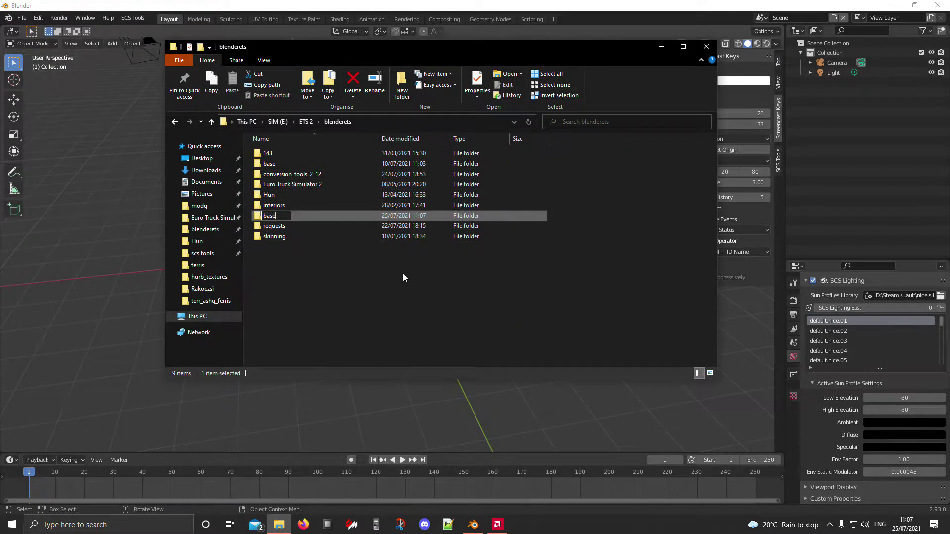
pyautogui.write('_video')
pyautogui.press('Return')
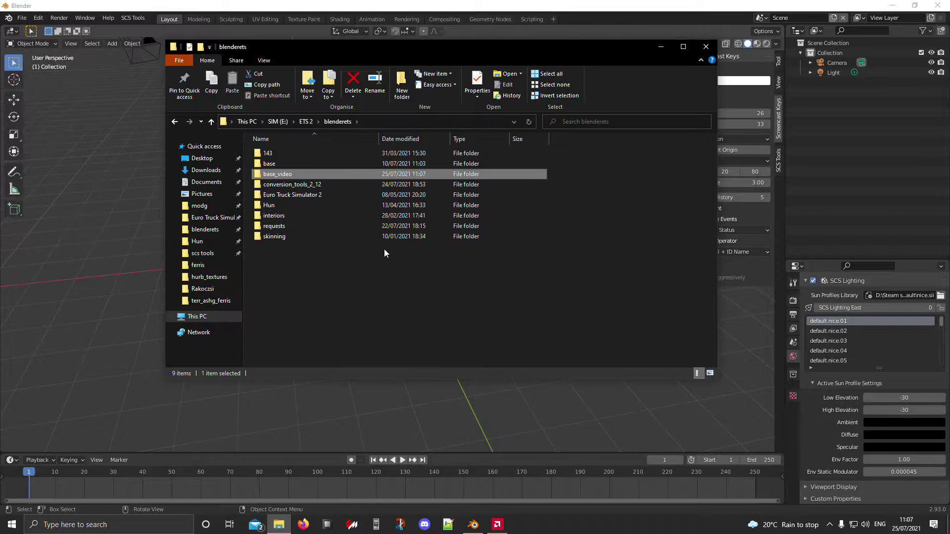
pyautogui.doubleClick(296, 174)
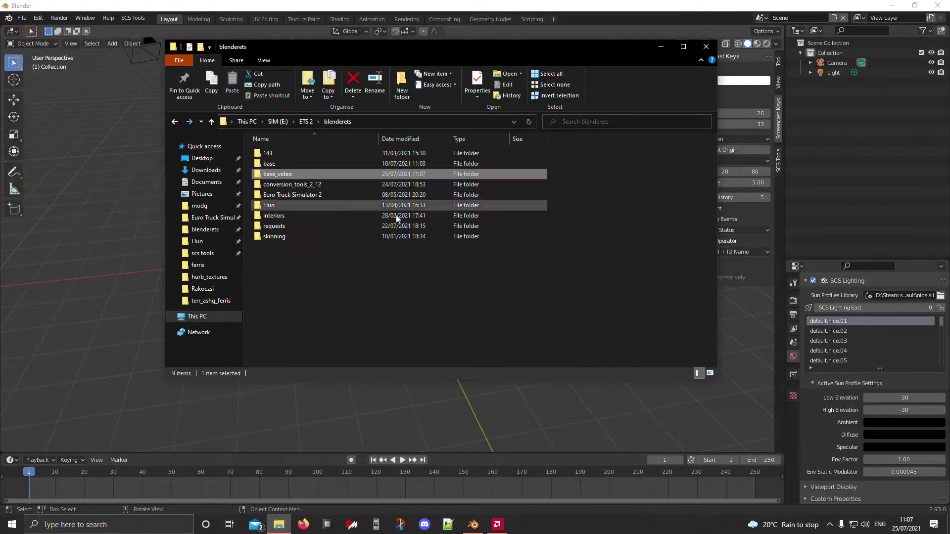
pyautogui.click(276, 176)
pyautogui.click(379, 275)
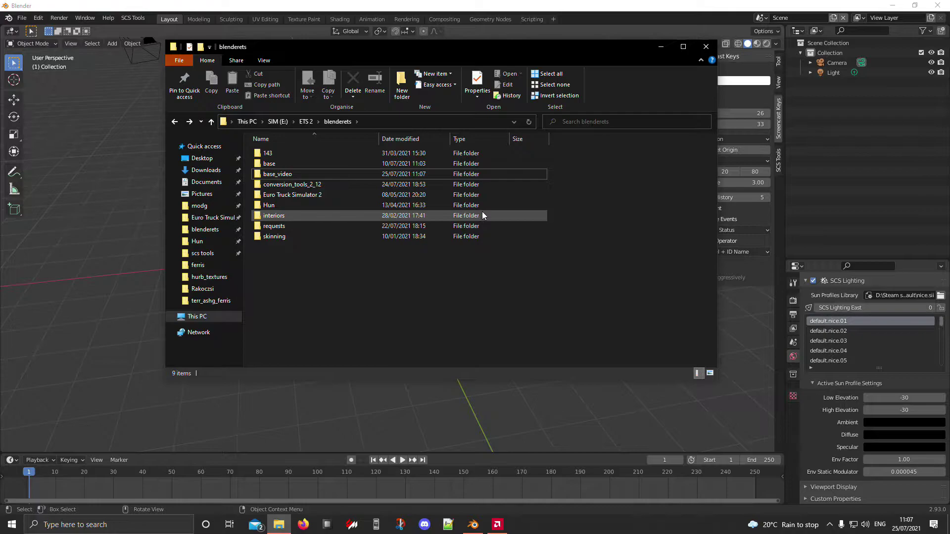
# Step: Set the SCS Project Base Path to E:\ETS 2\blenderets\base_video\
pyautogui.click(705, 47)
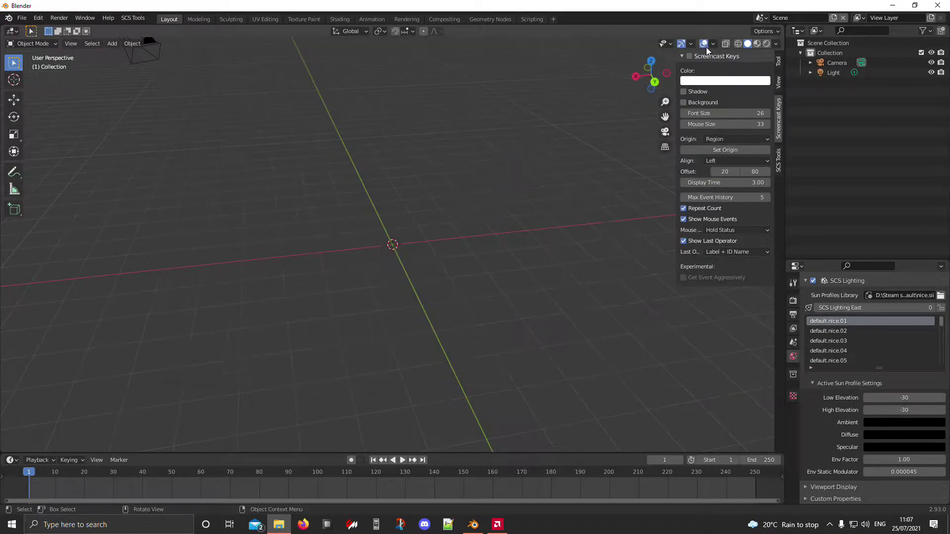
pyautogui.click(793, 283)
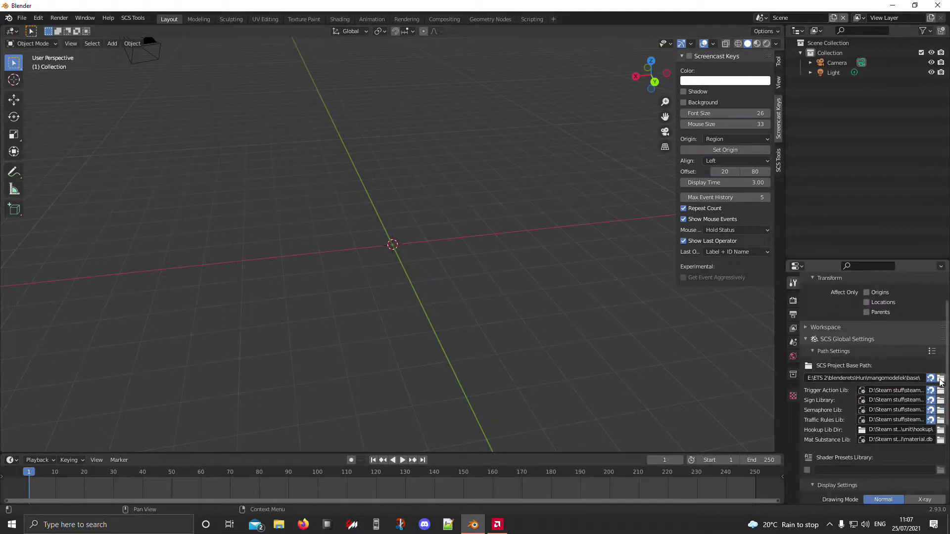
pyautogui.click(941, 378)
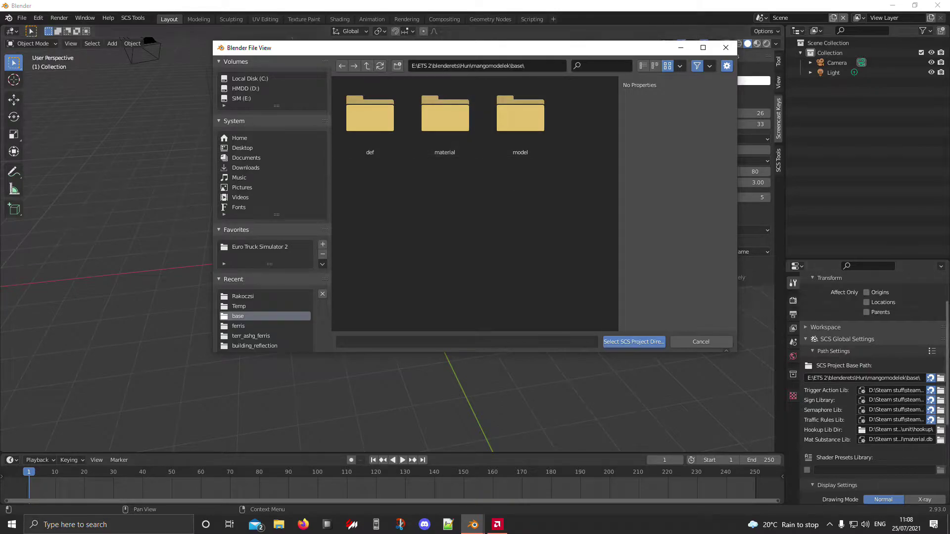
pyautogui.click(368, 65)
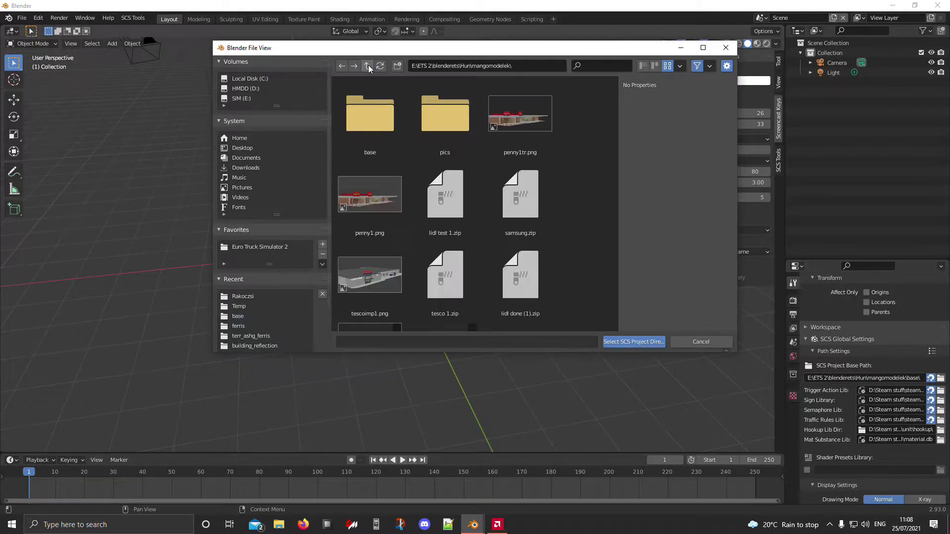
pyautogui.click(365, 66)
pyautogui.scroll(-6, 581, 198)
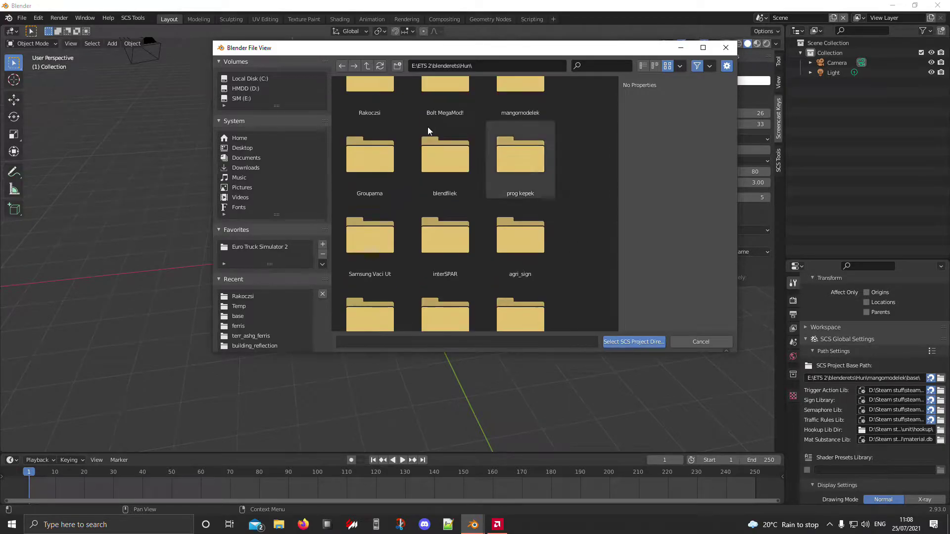
pyautogui.click(367, 65)
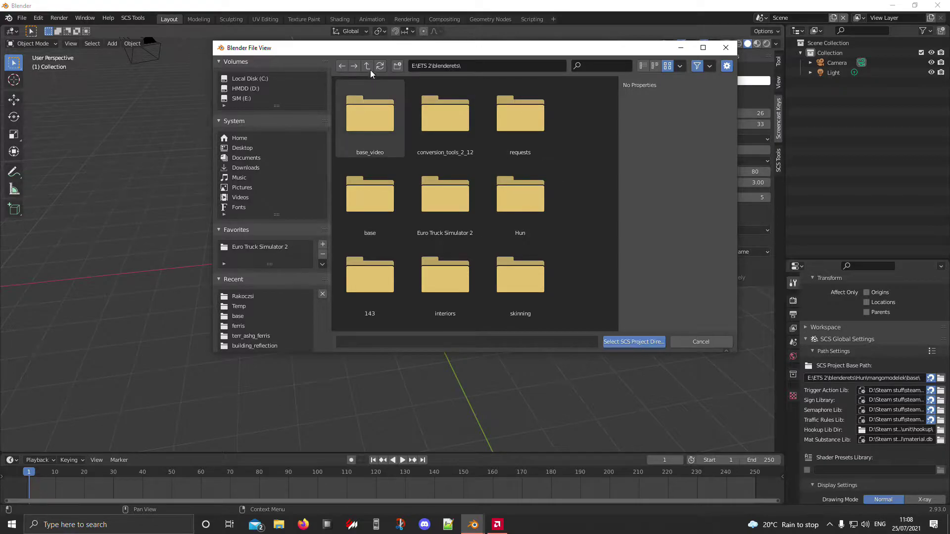
pyautogui.click(369, 135)
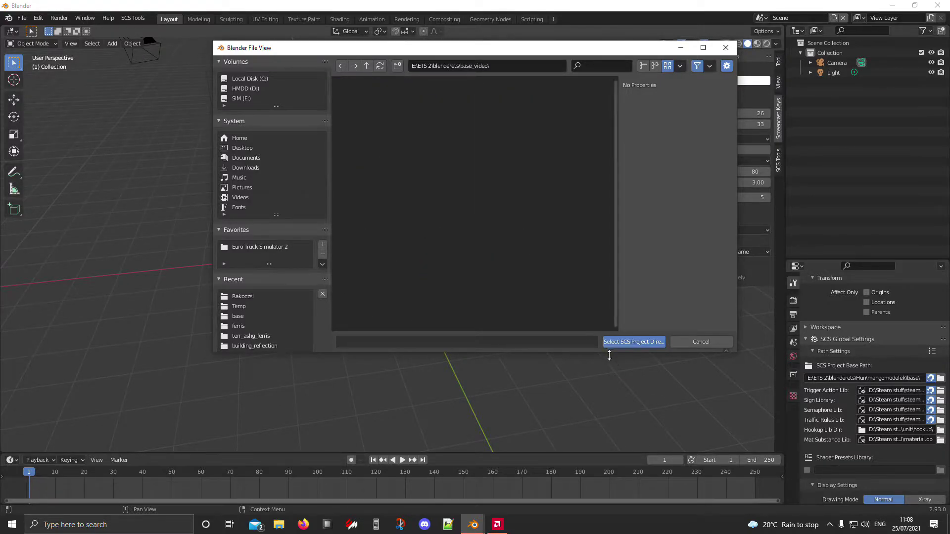
pyautogui.click(643, 342)
pyautogui.moveTo(405, 267); pyautogui.dragTo(376, 283, button='middle')
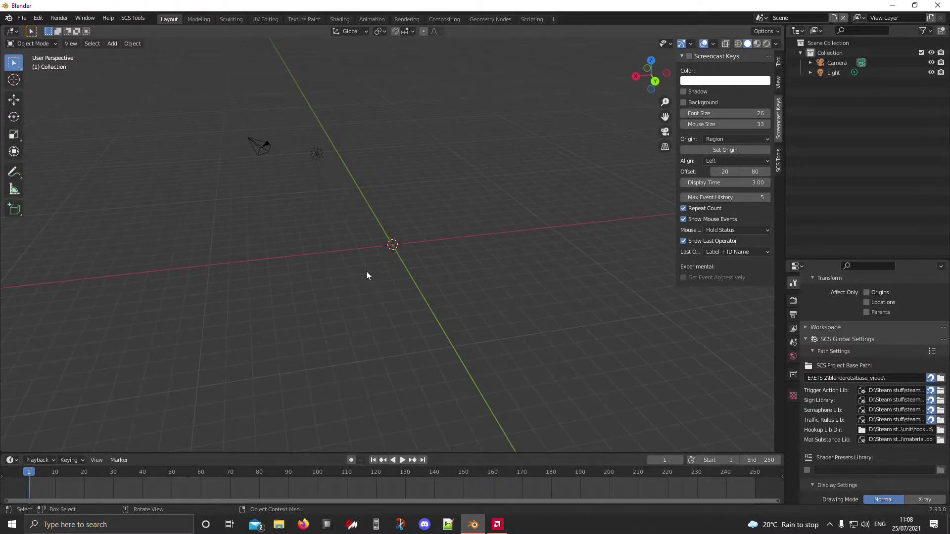
# Step: Start an import via File > Import > SCS Models
pyautogui.click(20, 18)
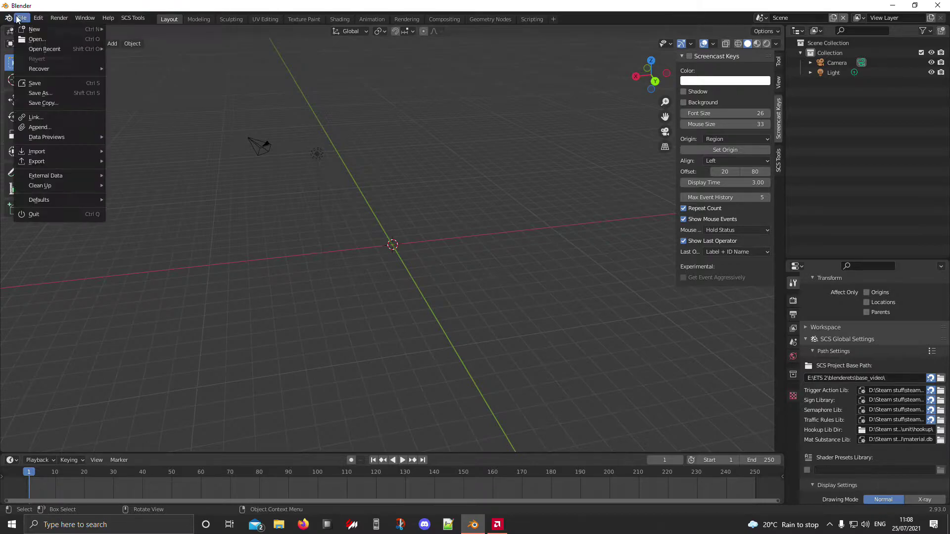
pyautogui.moveTo(44, 150)
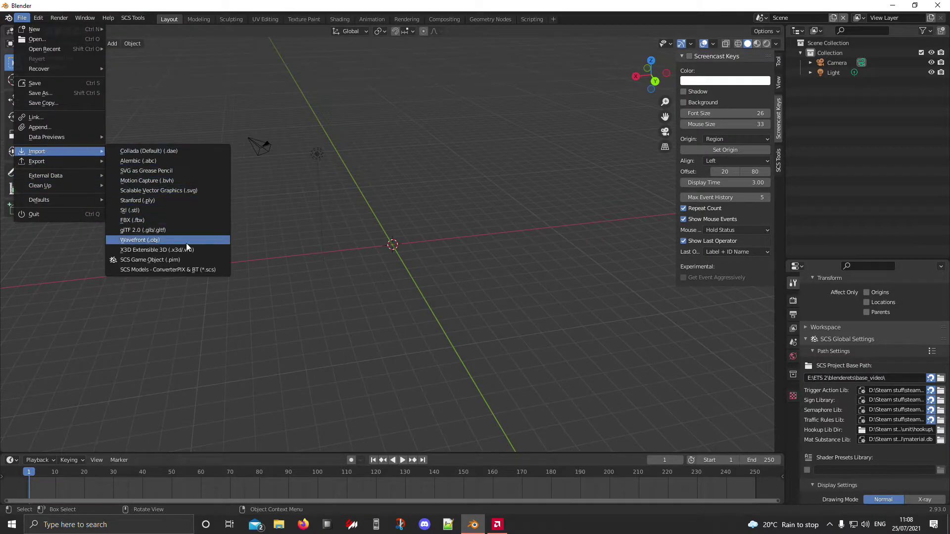
pyautogui.click(201, 272)
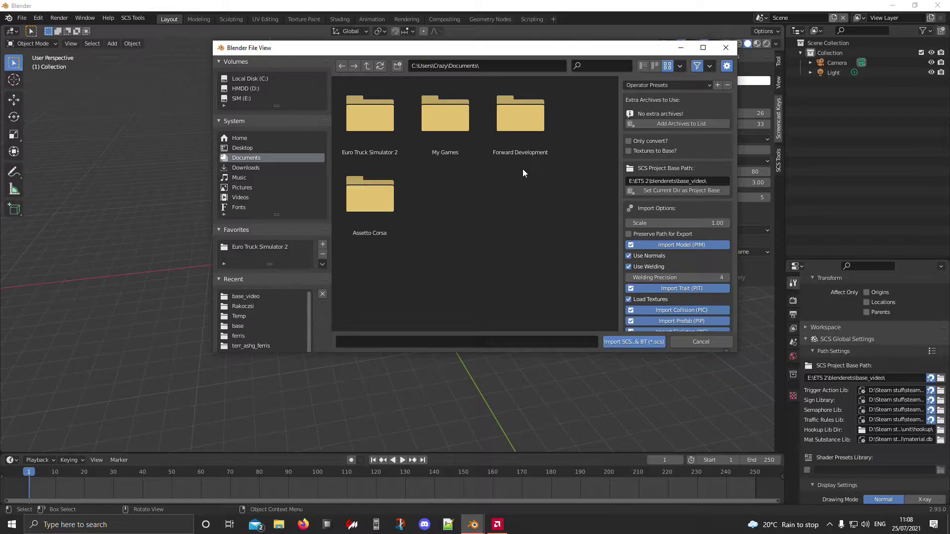
# Step: Jump to the Euro Truck Simulator 2 favorite and scroll through its .scs archives
pyautogui.click(265, 247)
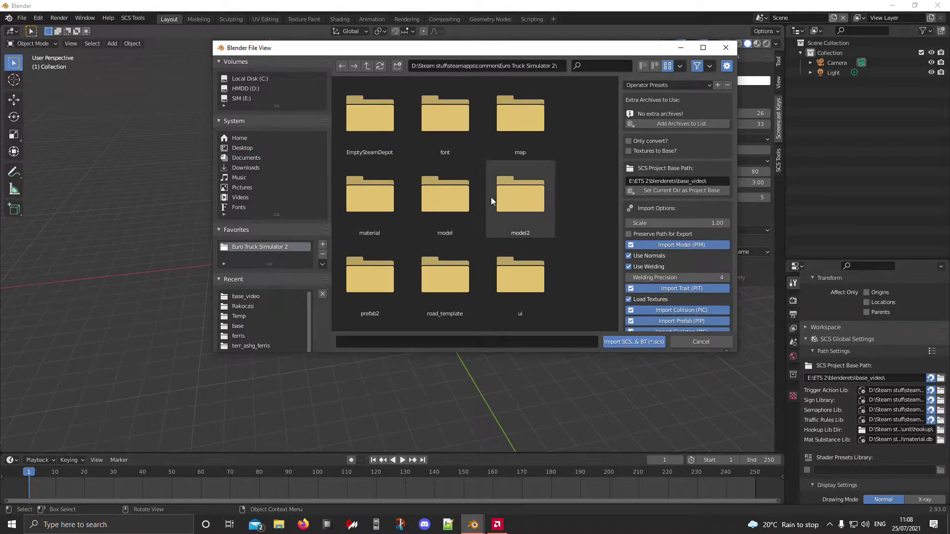
pyautogui.scroll(-10, 492, 197)
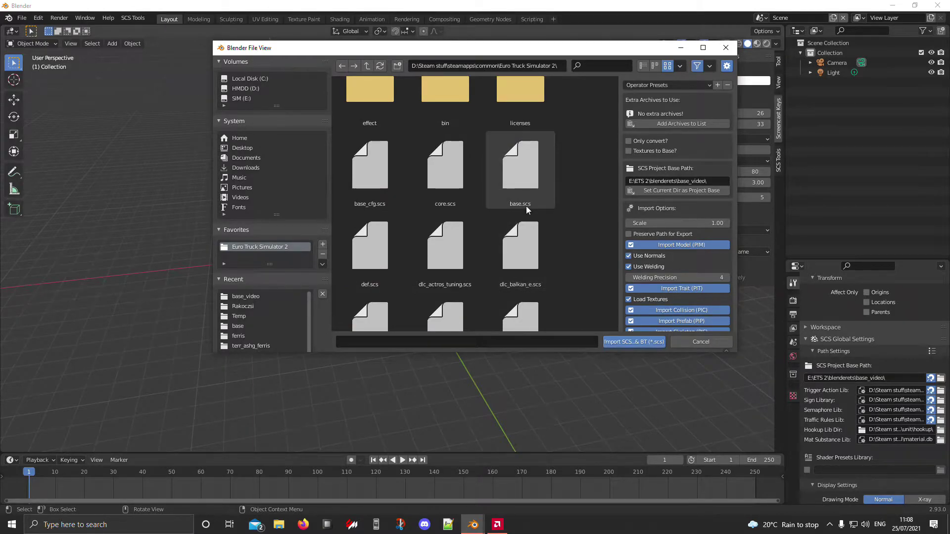
pyautogui.scroll(-5, 525, 206)
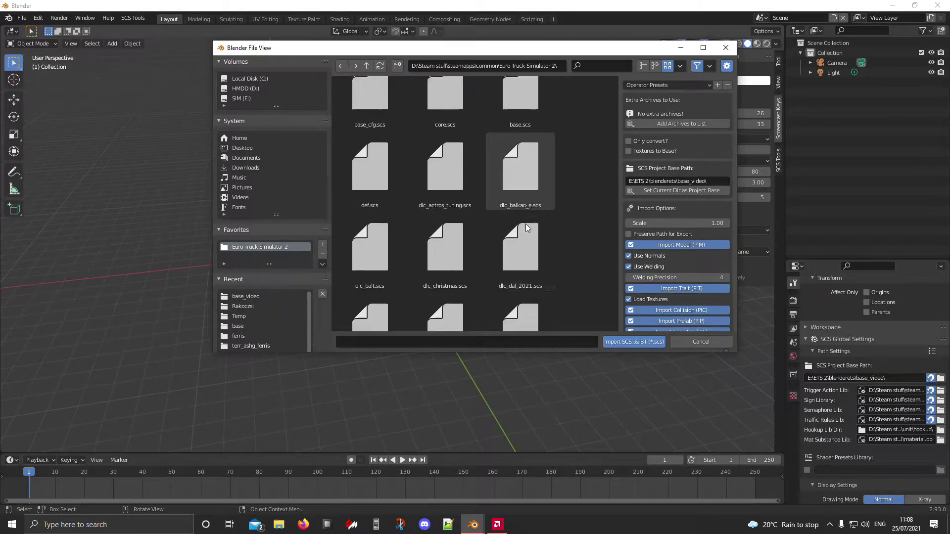
pyautogui.scroll(-2, 524, 216)
pyautogui.scroll(-5, 520, 180)
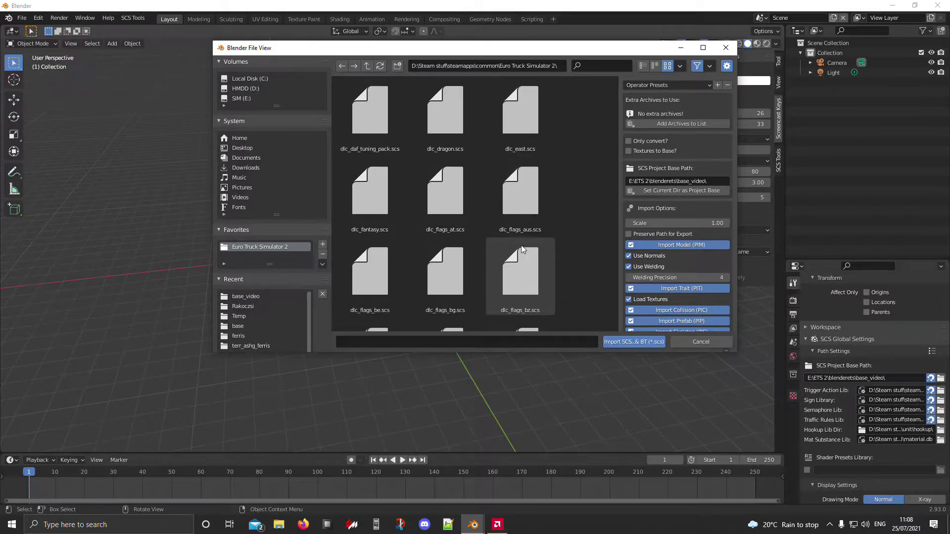
pyautogui.scroll(-10, 557, 233)
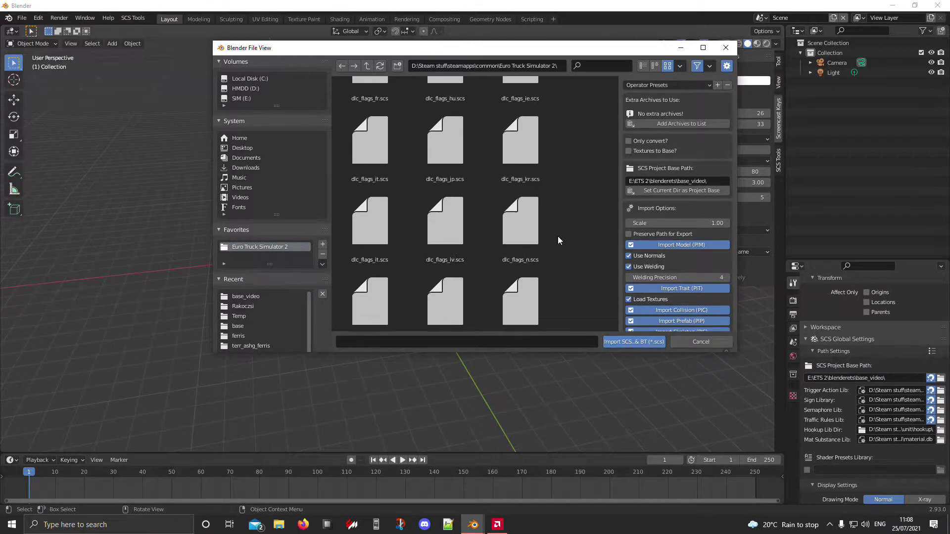
pyautogui.scroll(-8, 545, 232)
pyautogui.scroll(8, 600, 223)
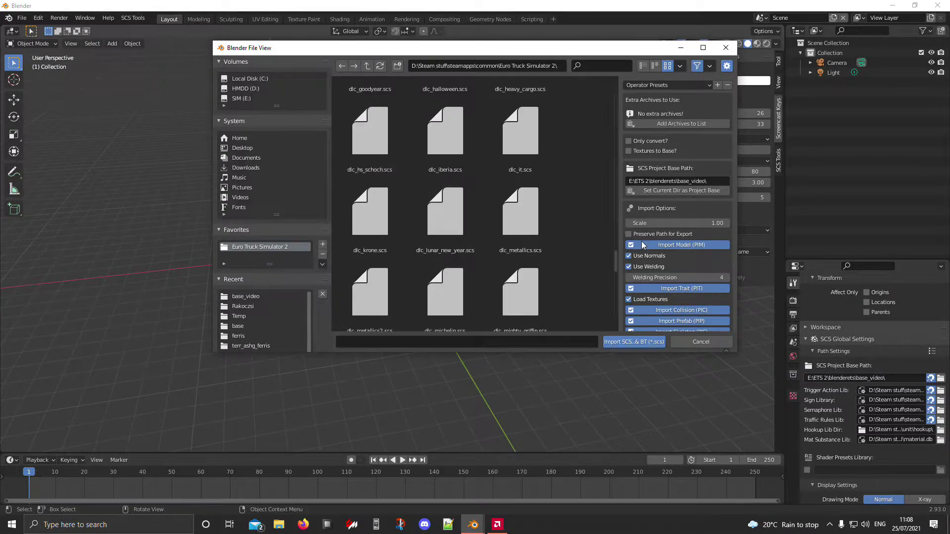
pyautogui.scroll(10, 598, 208)
pyautogui.scroll(8, 605, 232)
# Step: Add base.scs to the extra archives list and enable Textures to Base
pyautogui.click(528, 222)
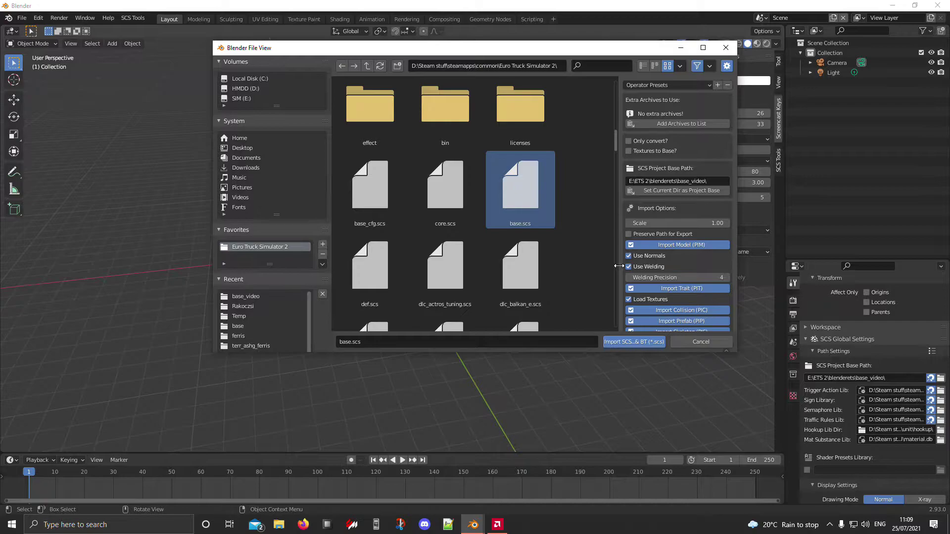
pyautogui.click(565, 231)
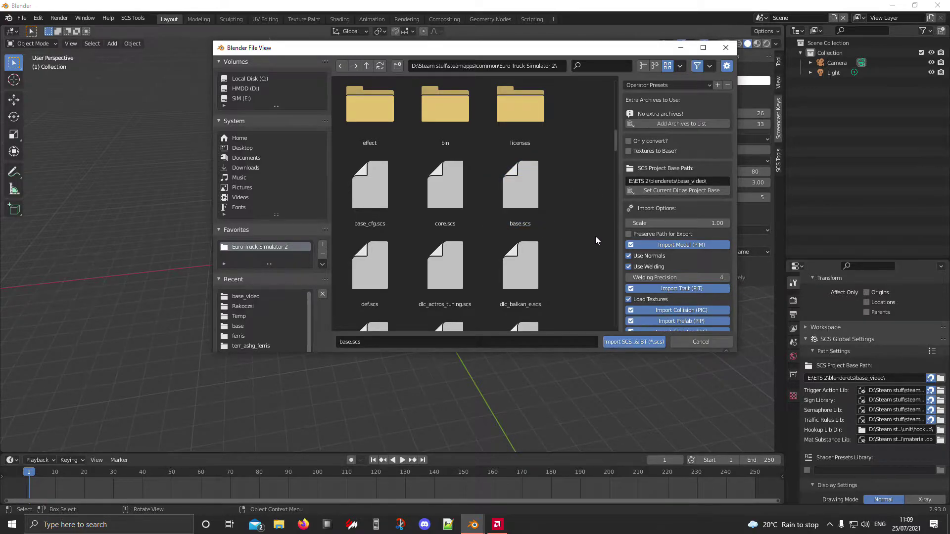
pyautogui.click(528, 218)
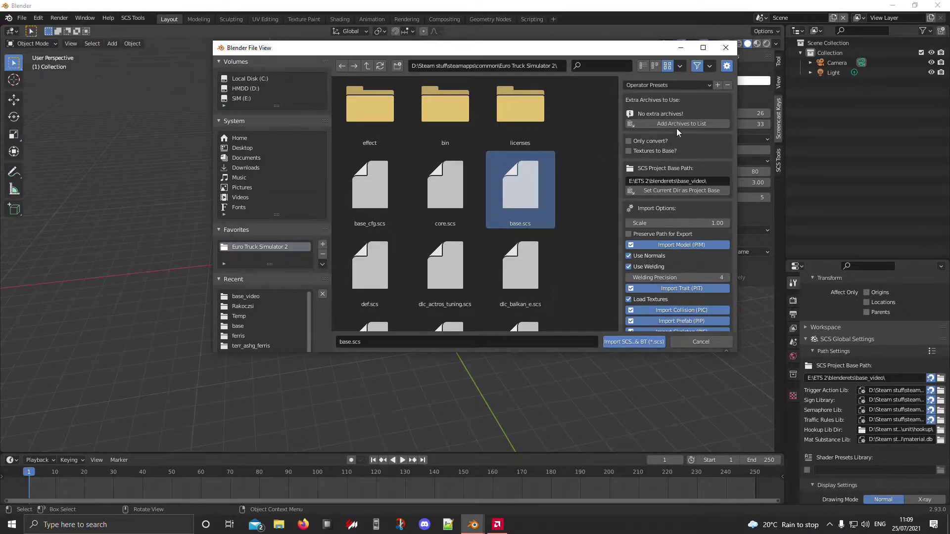
pyautogui.click(702, 124)
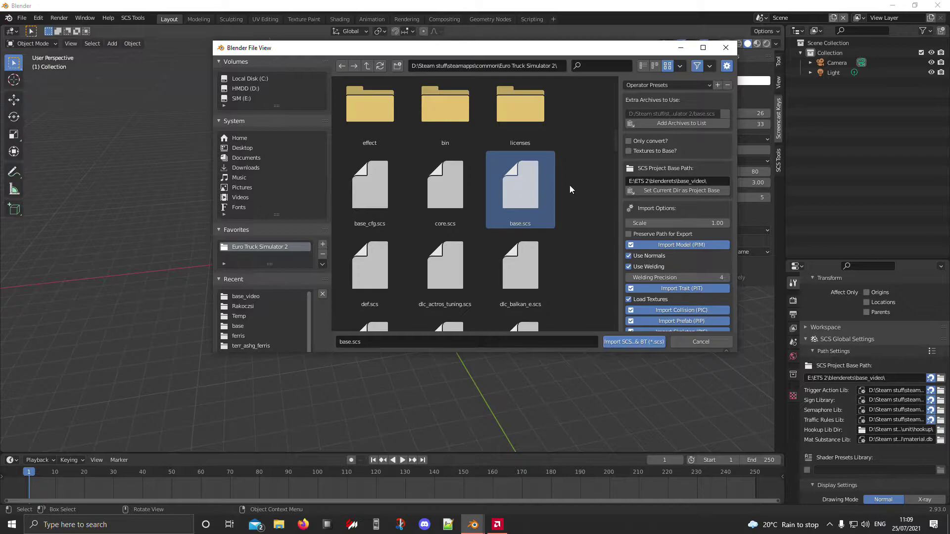
pyautogui.click(630, 152)
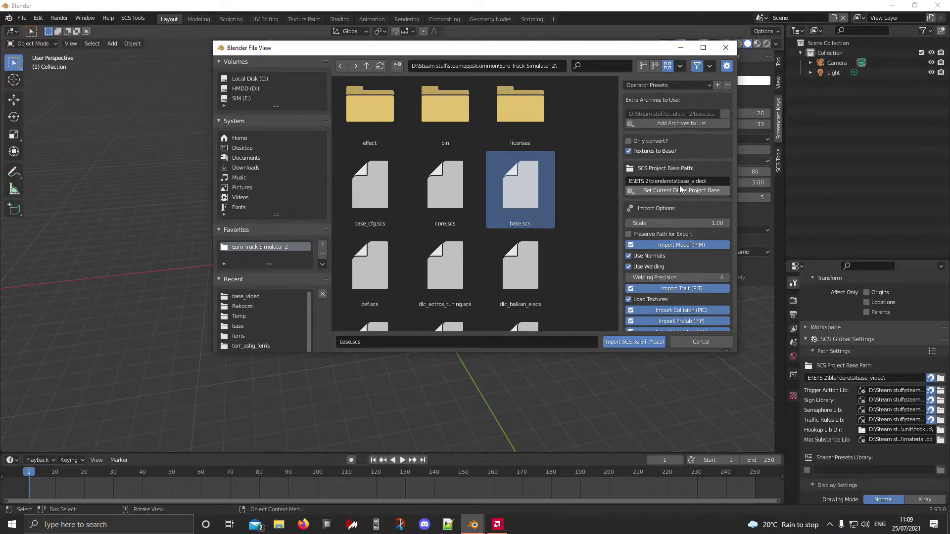
pyautogui.scroll(-4, 684, 245)
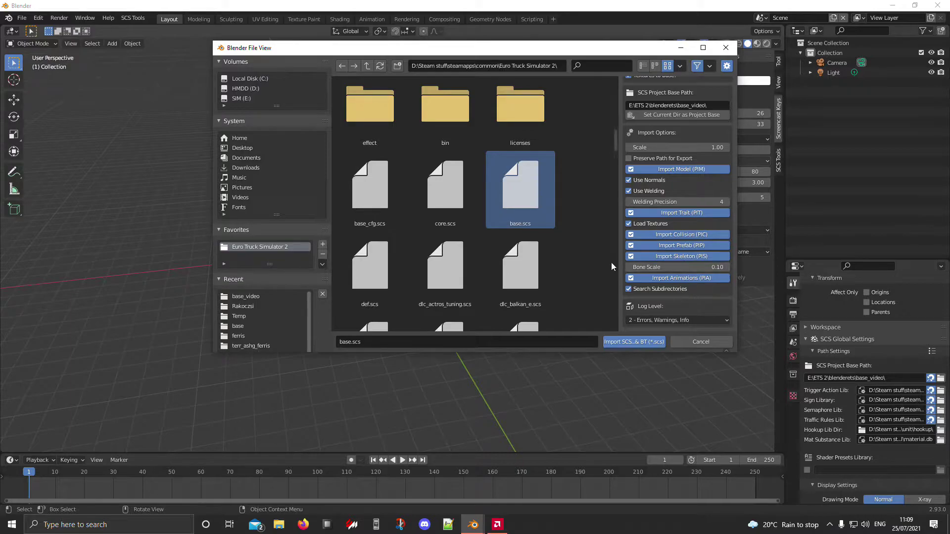
pyautogui.scroll(4, 671, 247)
pyautogui.scroll(-4, 670, 245)
# Step: Run Import SCS & BT and pick orange_office.pmg from model/building/administration
pyautogui.click(647, 343)
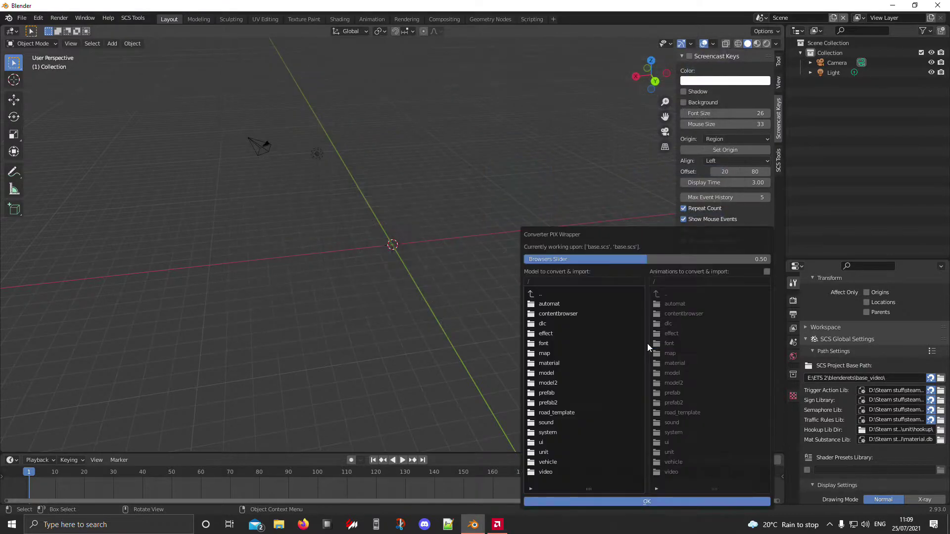
pyautogui.moveTo(595, 235); pyautogui.dragTo(446, 121)
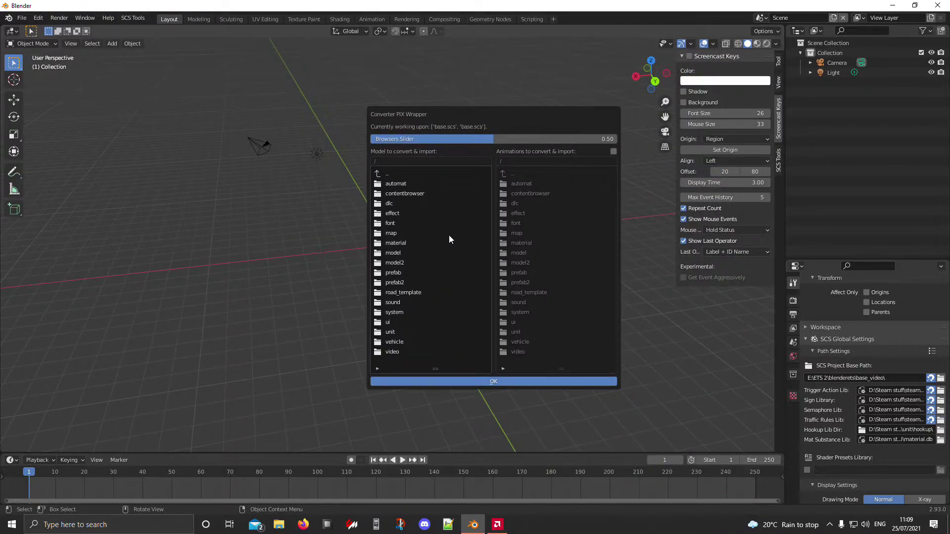
pyautogui.click(393, 254)
pyautogui.click(409, 253)
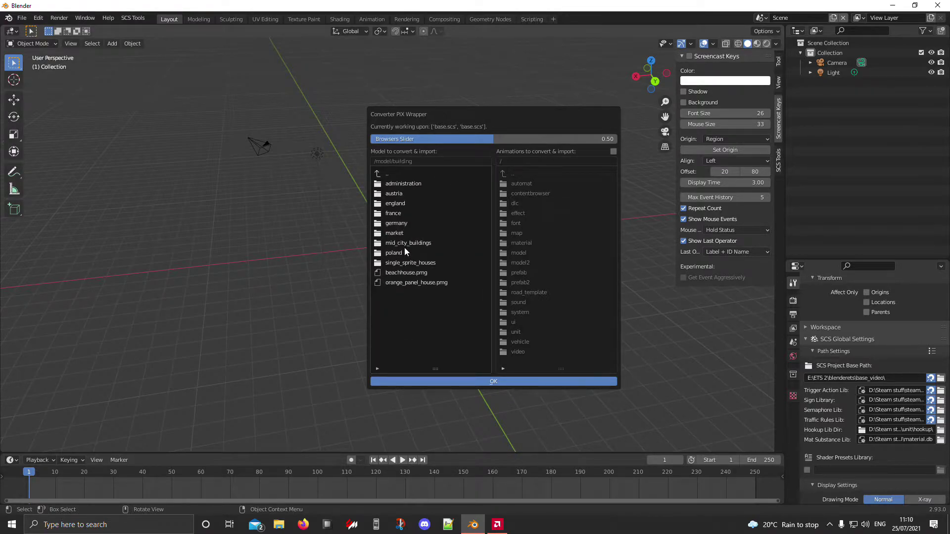
pyautogui.click(411, 183)
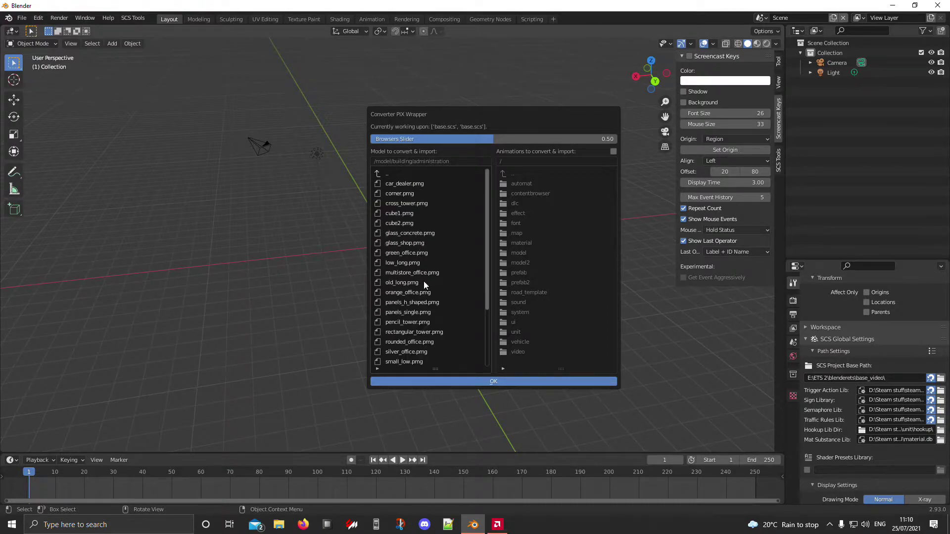
pyautogui.click(405, 293)
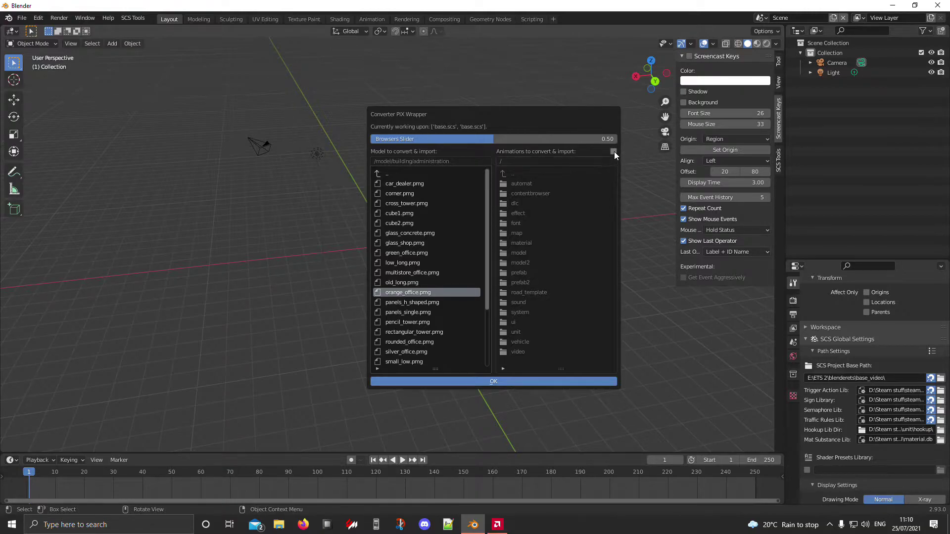
# Step: Select truck.pmg from /vehicle/truck/man_tgx in the models list
pyautogui.click(378, 176)
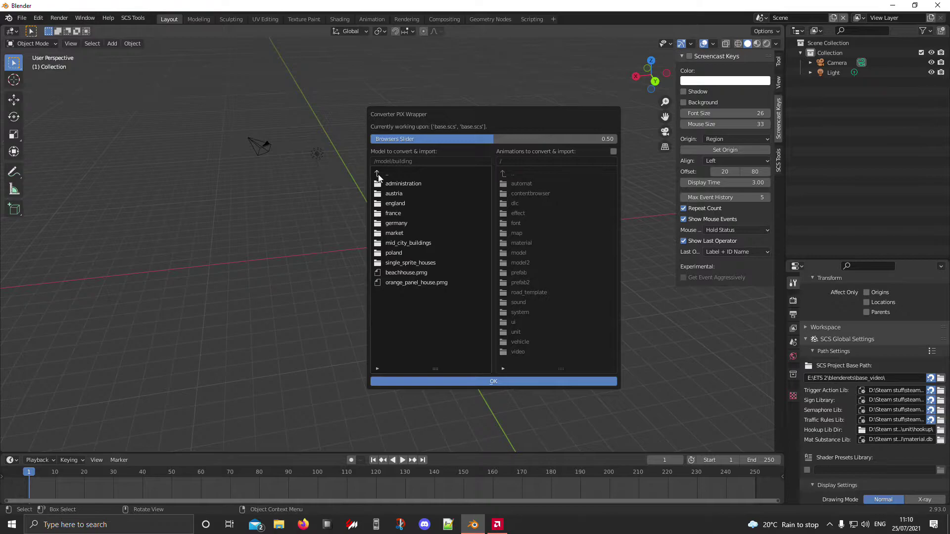
pyautogui.click(382, 174)
pyautogui.scroll(-5, 438, 290)
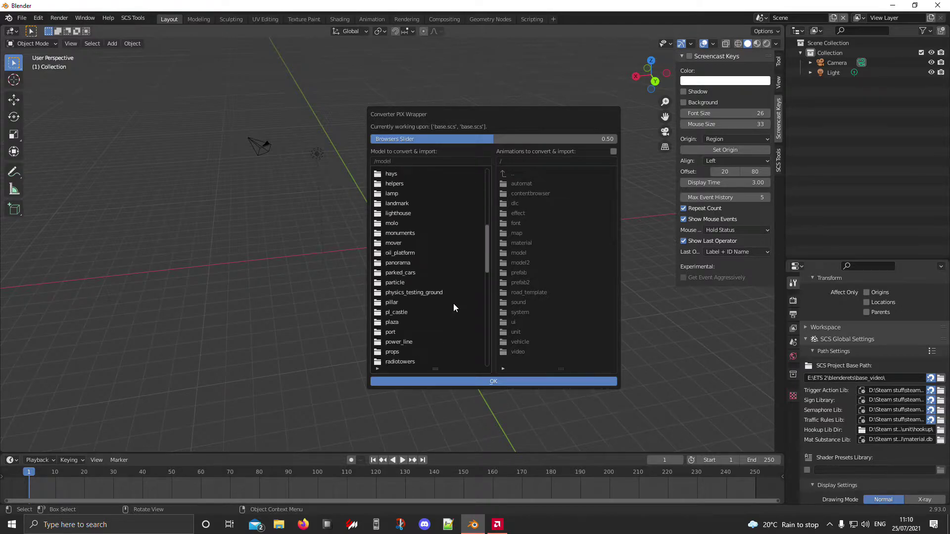
pyautogui.scroll(5, 381, 171)
pyautogui.scroll(-10, 380, 173)
pyautogui.click(400, 337)
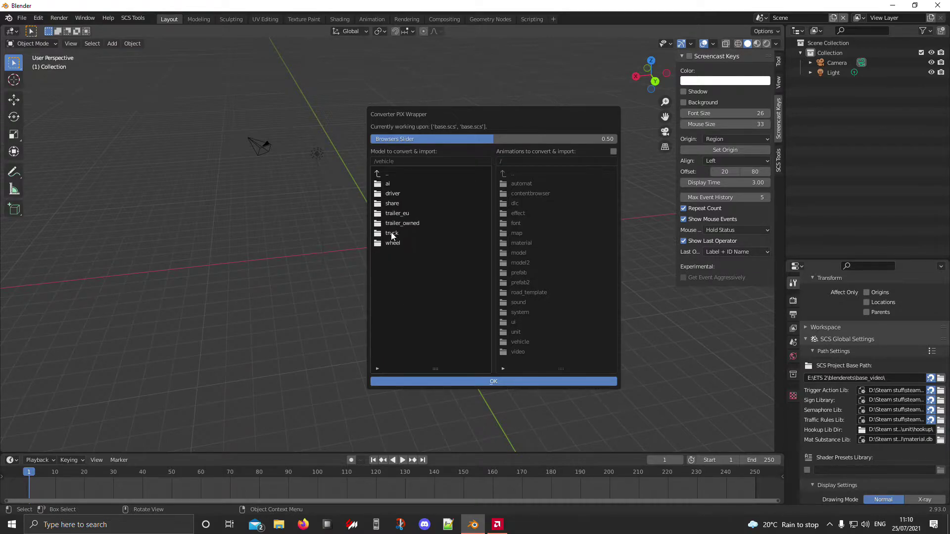
pyautogui.click(391, 233)
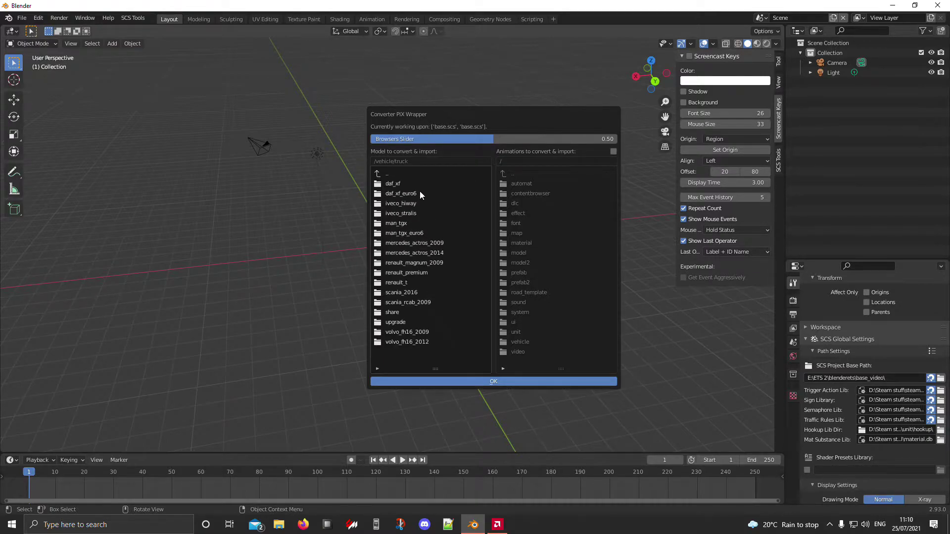
pyautogui.click(396, 223)
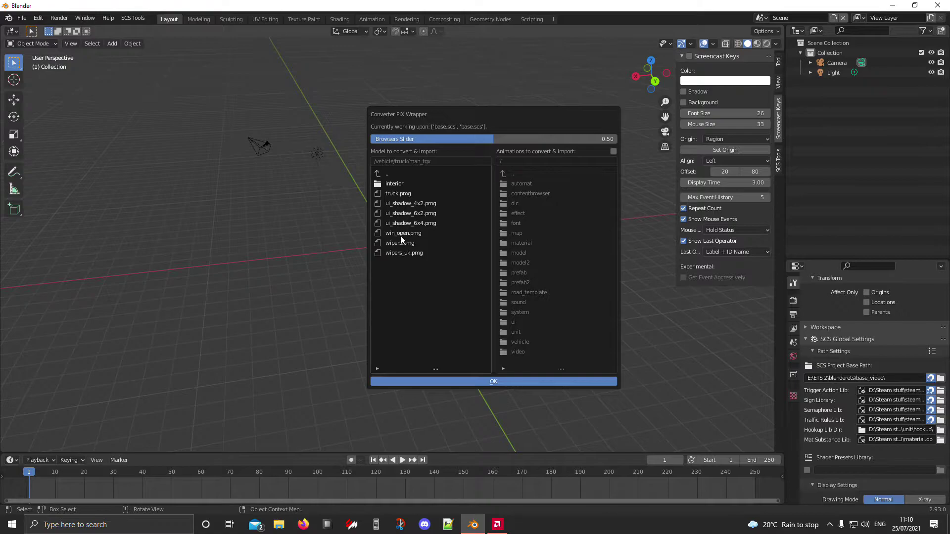
pyautogui.click(402, 193)
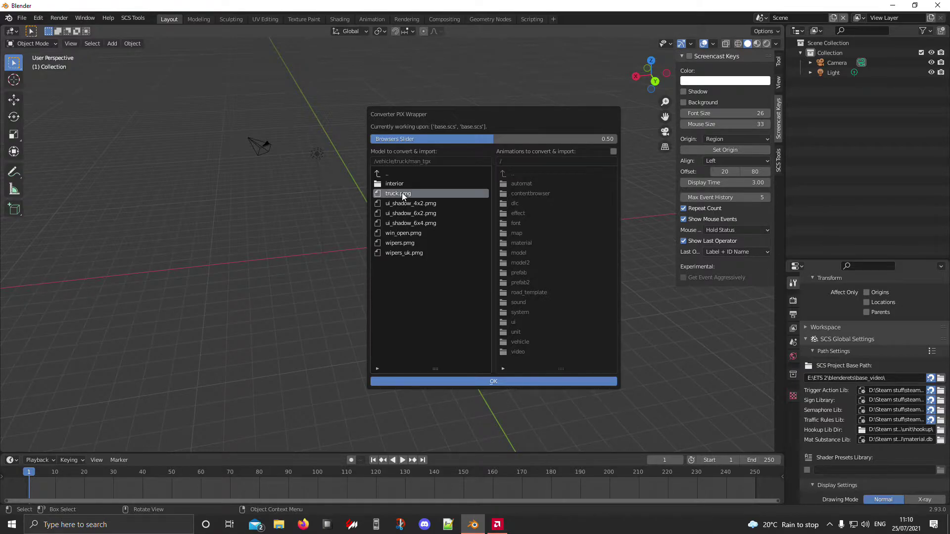
# Step: Enable Animations and browse the animations list to /vehicle/truck/man_tgx
pyautogui.click(613, 151)
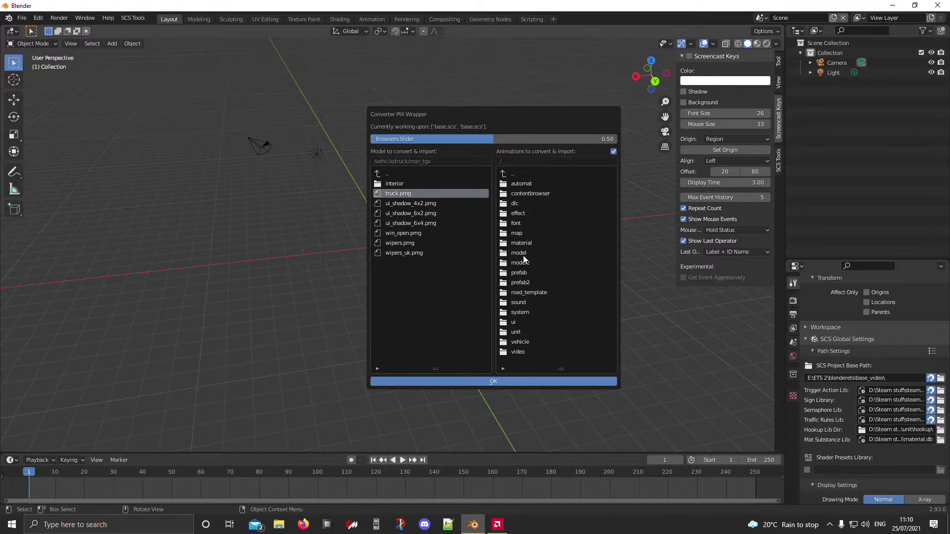
pyautogui.click(517, 344)
pyautogui.click(516, 236)
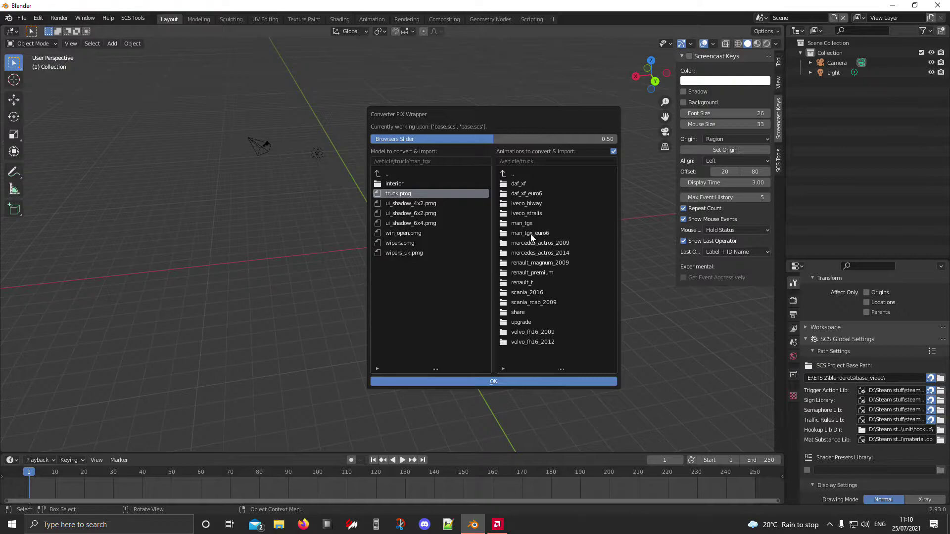
pyautogui.click(523, 224)
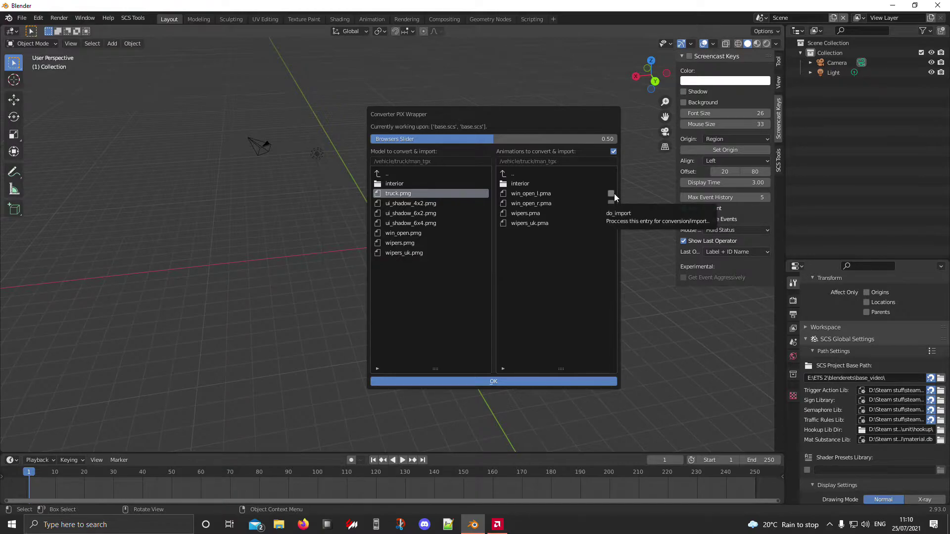
# Step: Turn off animation import and go back up to the archive root in the model browser
pyautogui.click(613, 152)
pyautogui.click(377, 183)
pyautogui.click(377, 174)
pyautogui.click(377, 174)
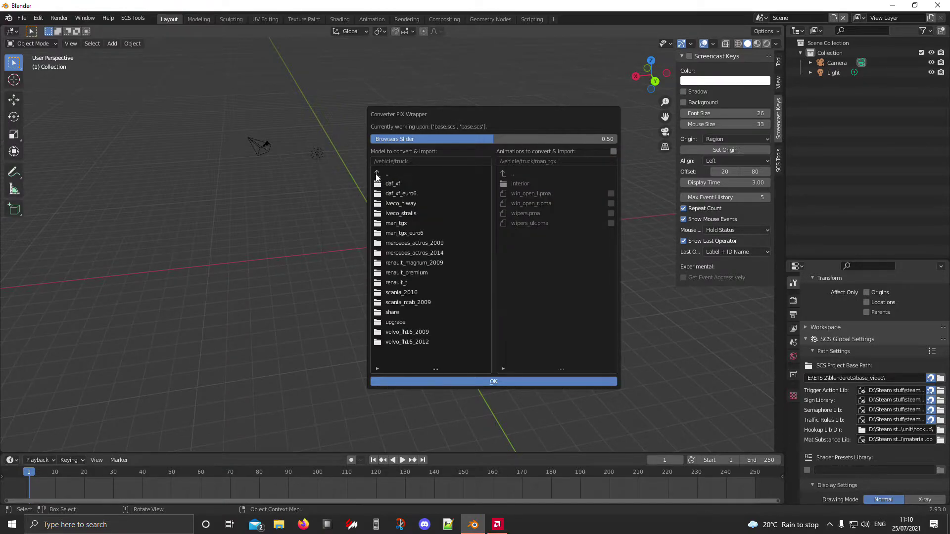
pyautogui.click(378, 174)
pyautogui.click(378, 173)
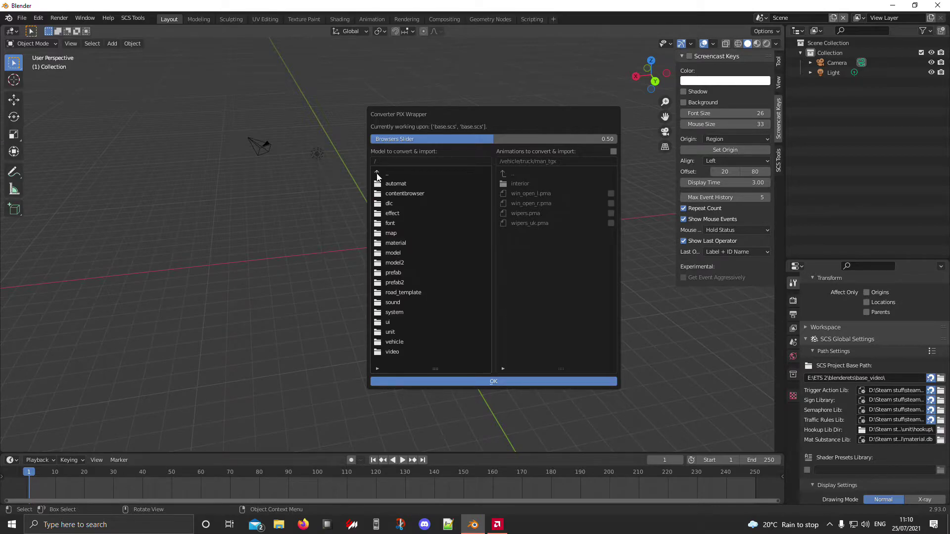
# Step: Import orange_office.pmg from model/building/administration and view the imported building
pyautogui.click(393, 253)
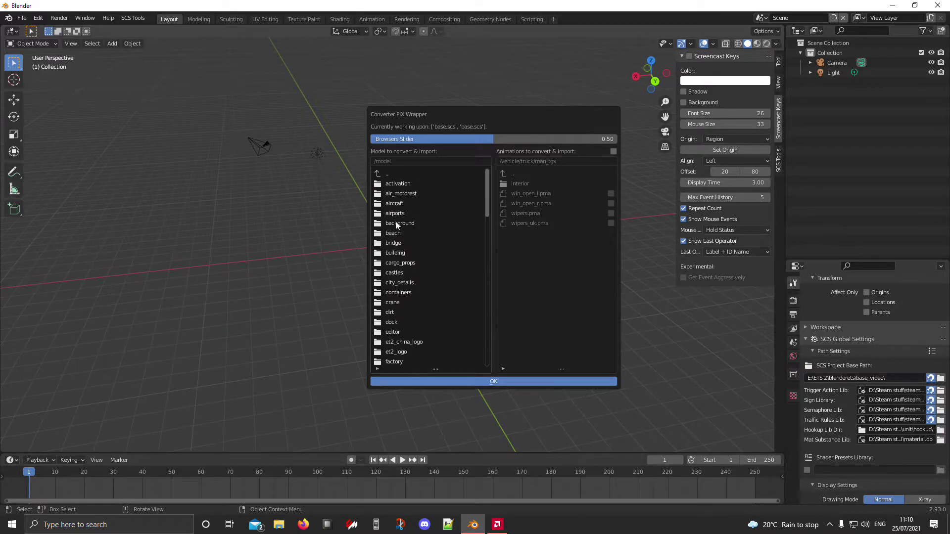
pyautogui.click(394, 253)
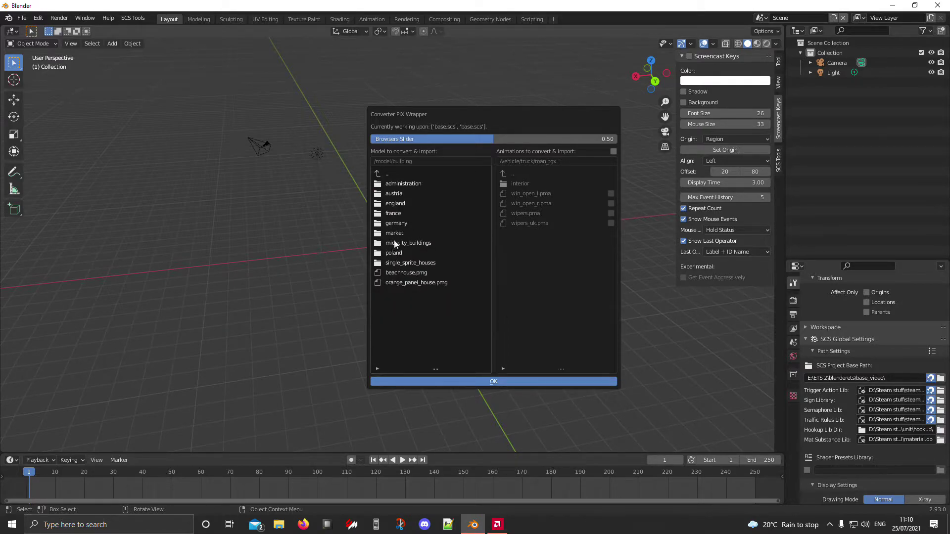
pyautogui.click(400, 189)
pyautogui.click(399, 293)
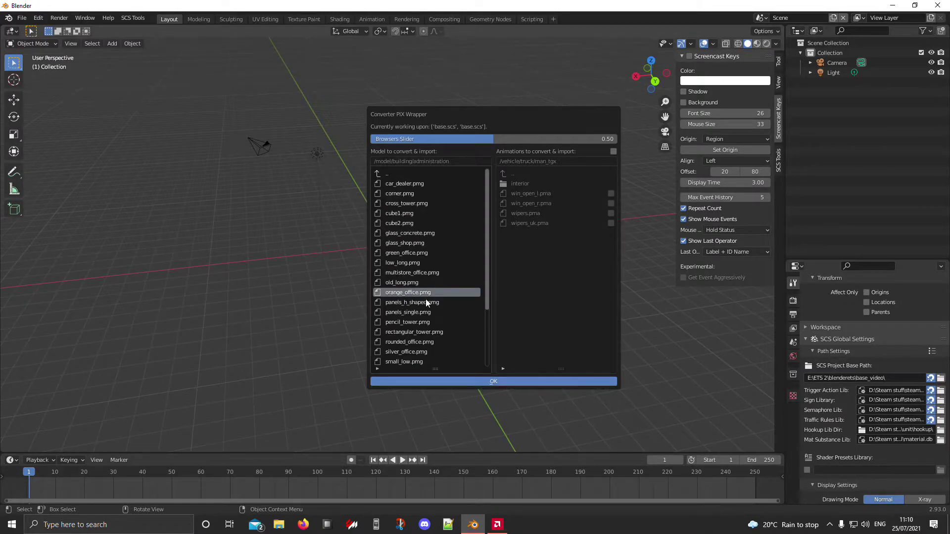
pyautogui.click(488, 383)
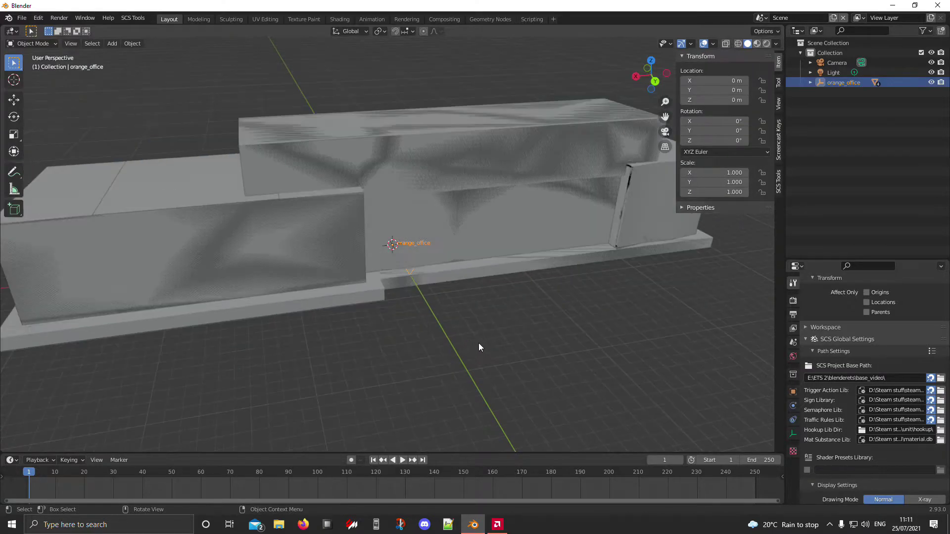
pyautogui.scroll(-3, 479, 343)
pyautogui.moveTo(486, 328); pyautogui.dragTo(433, 299, button='middle')
# Step: Switch the viewport to Material Preview shading and orbit to the building's front
pyautogui.click(756, 43)
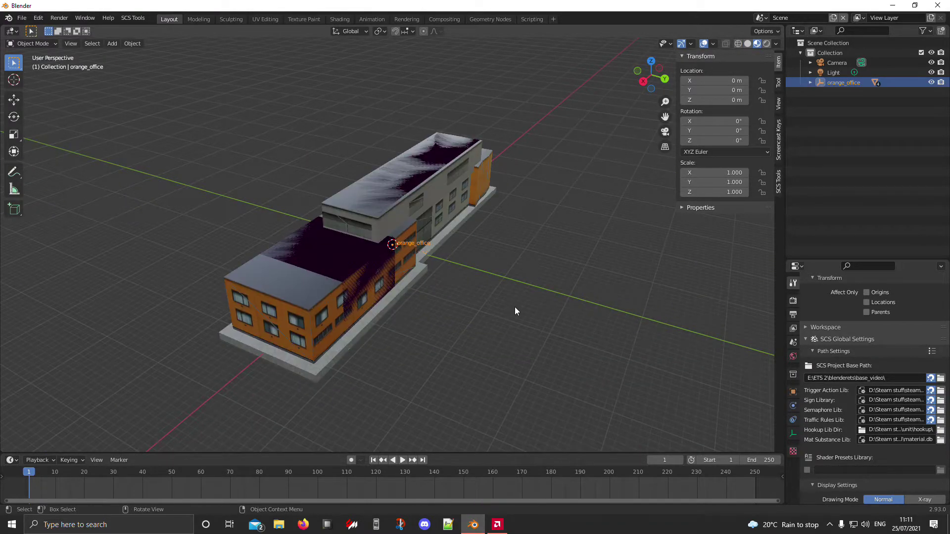
pyautogui.moveTo(514, 311); pyautogui.dragTo(463, 297, button='middle')
pyautogui.scroll(5, 524, 260)
pyautogui.moveTo(525, 259); pyautogui.dragTo(441, 248, button='middle')
pyautogui.scroll(-4, 286, 297)
pyautogui.moveTo(286, 297); pyautogui.dragTo(317, 276, button='middle')
pyautogui.scroll(4, 410, 290)
# Step: Orbit and zoom from the roof round to low views of the orange facade
pyautogui.scroll(3, 317, 276)
pyautogui.moveTo(334, 245); pyautogui.dragTo(473, 296, button='middle')
pyautogui.scroll(-3, 375, 266)
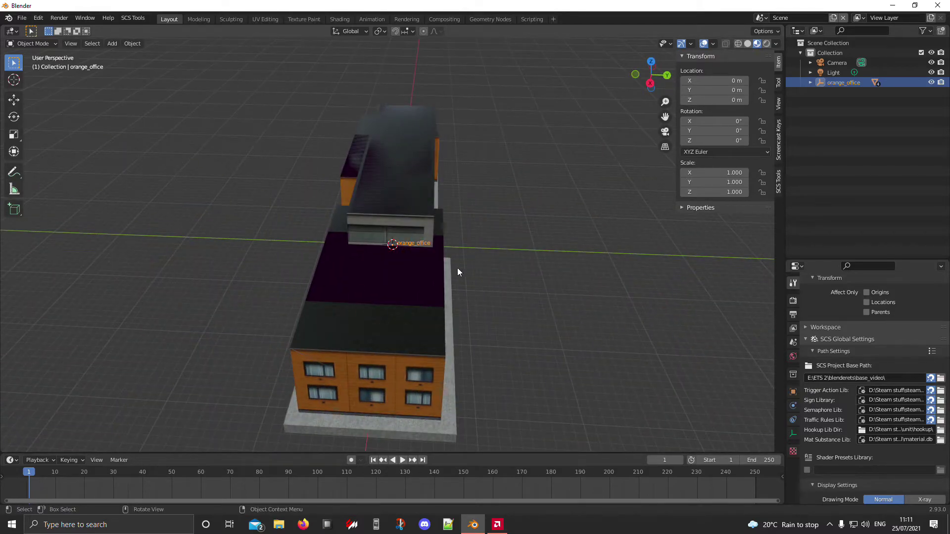
pyautogui.moveTo(445, 257); pyautogui.dragTo(405, 227, button='middle')
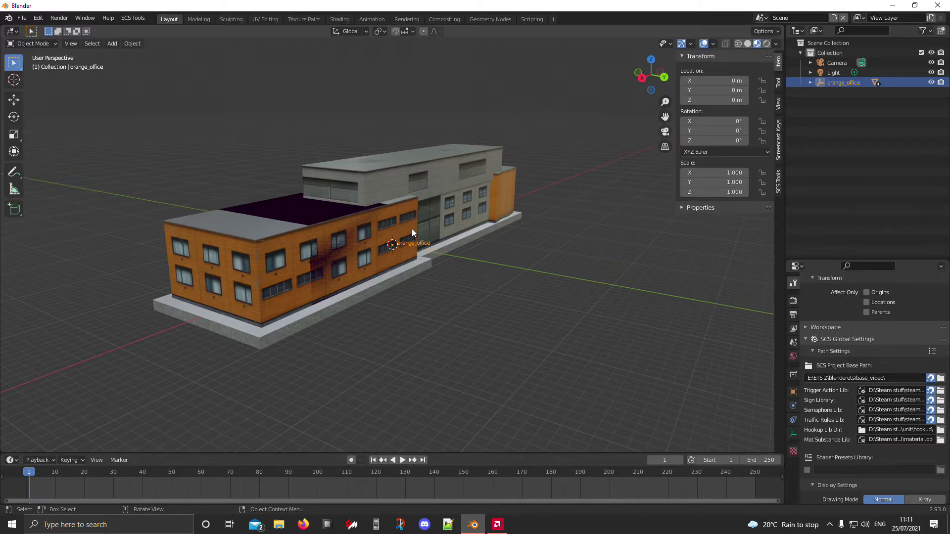
pyautogui.moveTo(412, 228); pyautogui.dragTo(372, 284, button='middle')
pyautogui.scroll(4, 471, 299)
pyautogui.scroll(-3, 372, 284)
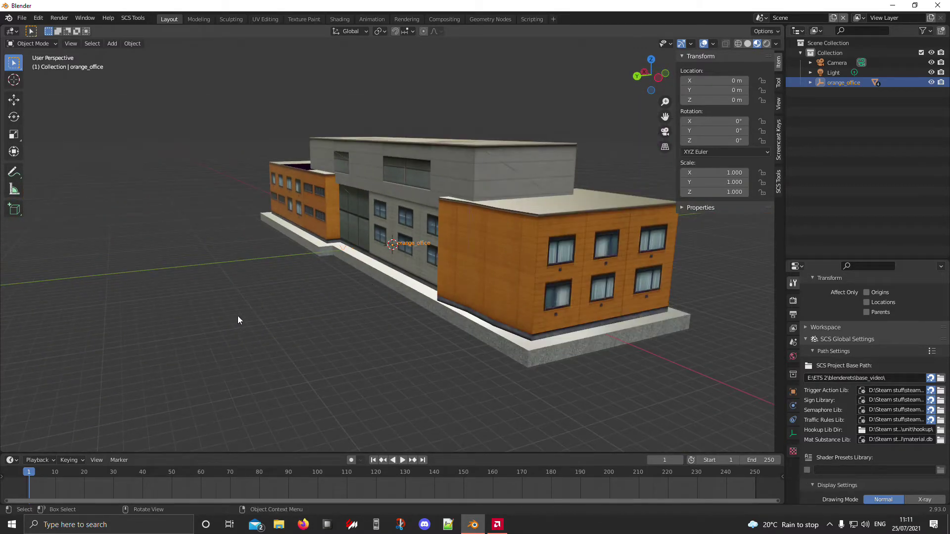
pyautogui.moveTo(241, 315); pyautogui.dragTo(346, 317, button='middle')
# Step: Select piece_3 of the building and view its SCS material settings
pyautogui.scroll(3, 349, 297)
pyautogui.click(352, 267)
pyautogui.click(793, 476)
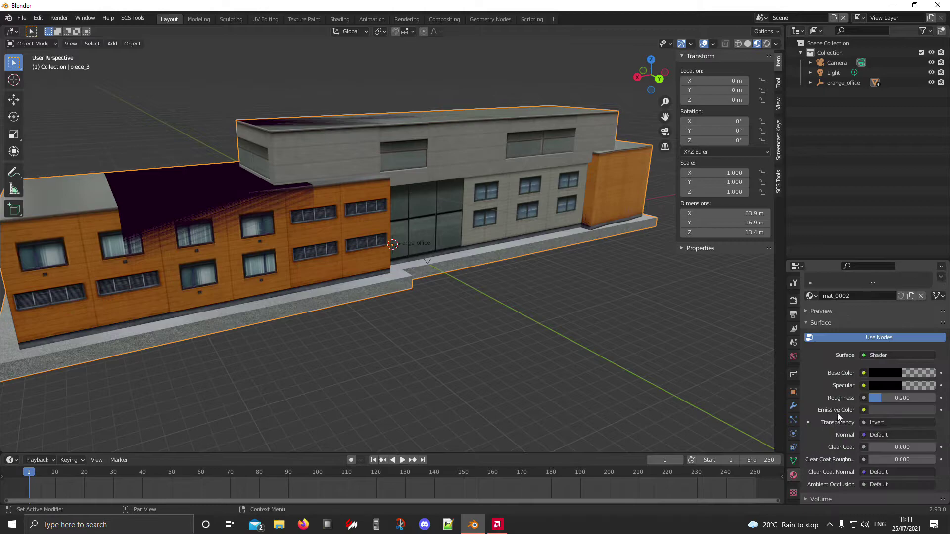
pyautogui.scroll(-10, 844, 411)
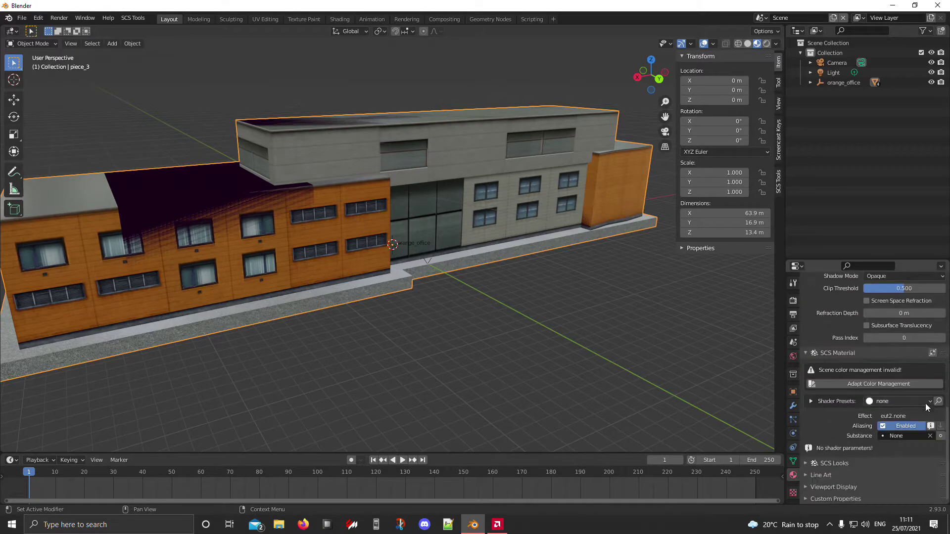
# Step: Select piece_2, view its Object Data settings, and bring up File Explorer
pyautogui.click(409, 186)
pyautogui.scroll(-5, 879, 397)
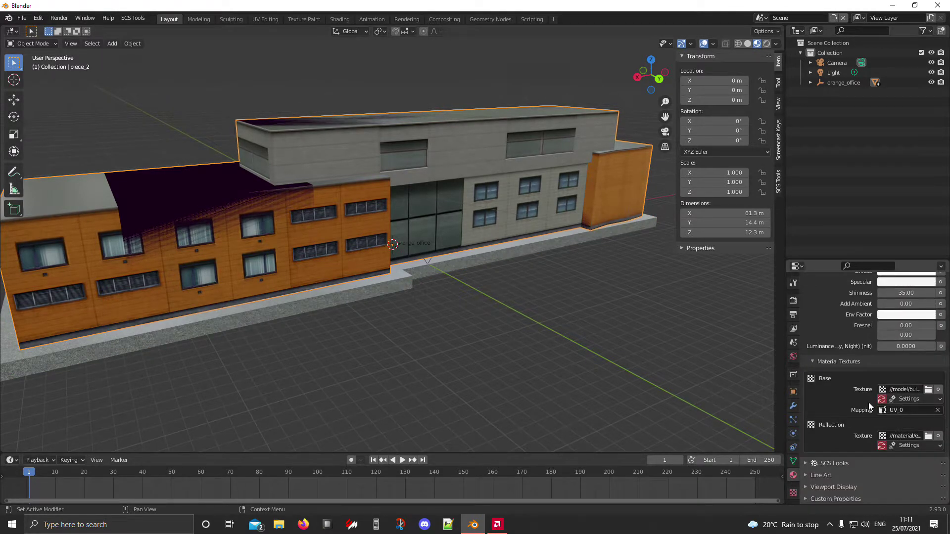
pyautogui.scroll(5, 871, 410)
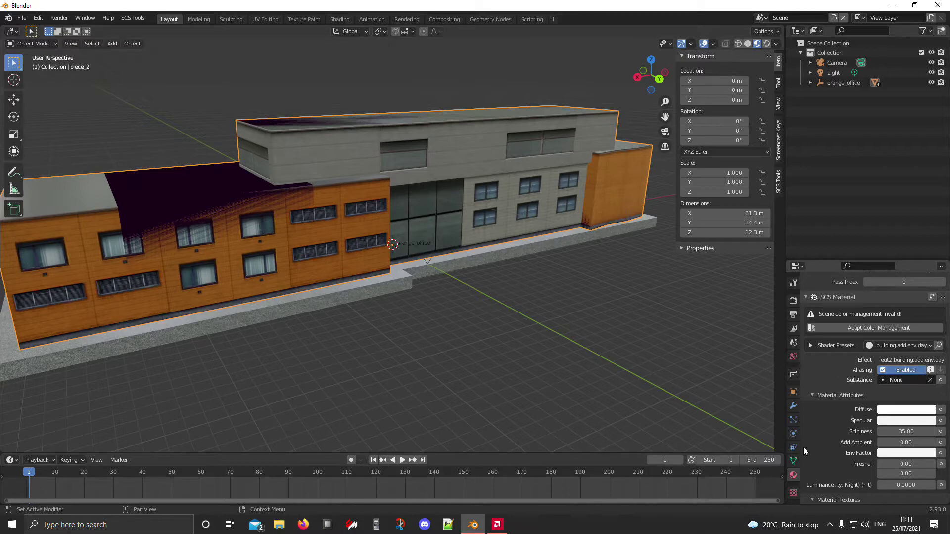
pyautogui.click(794, 461)
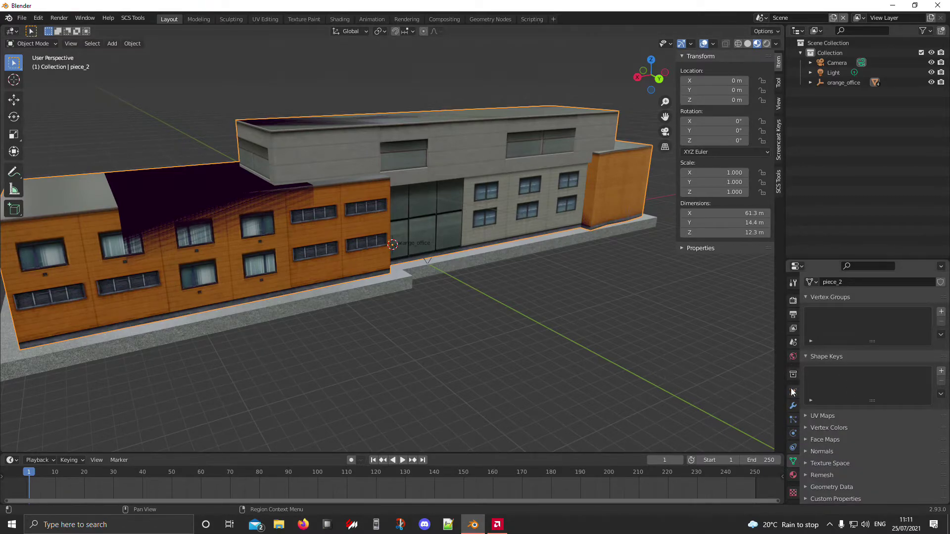
pyautogui.click(279, 525)
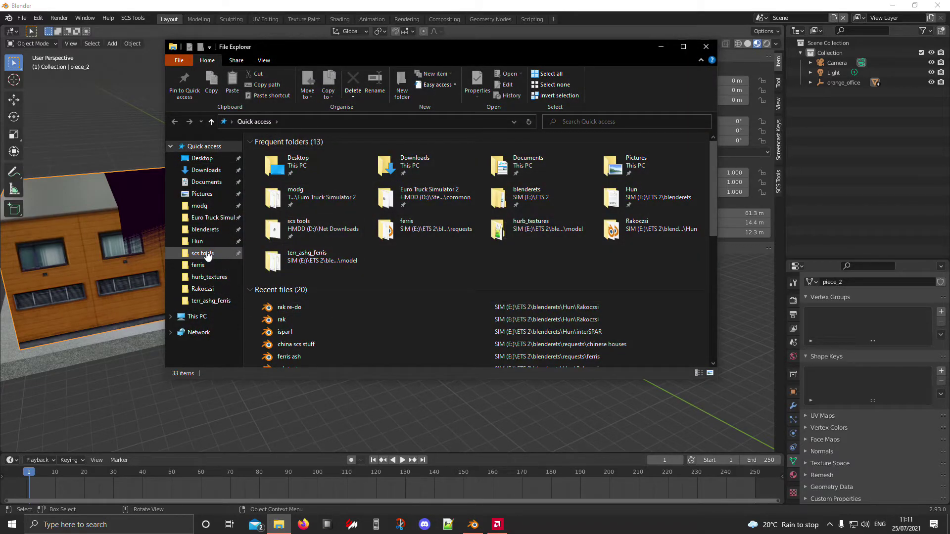
# Step: Browse blenderets > base_video > model > building > administration and pick out orange_office.pit
pyautogui.click(205, 229)
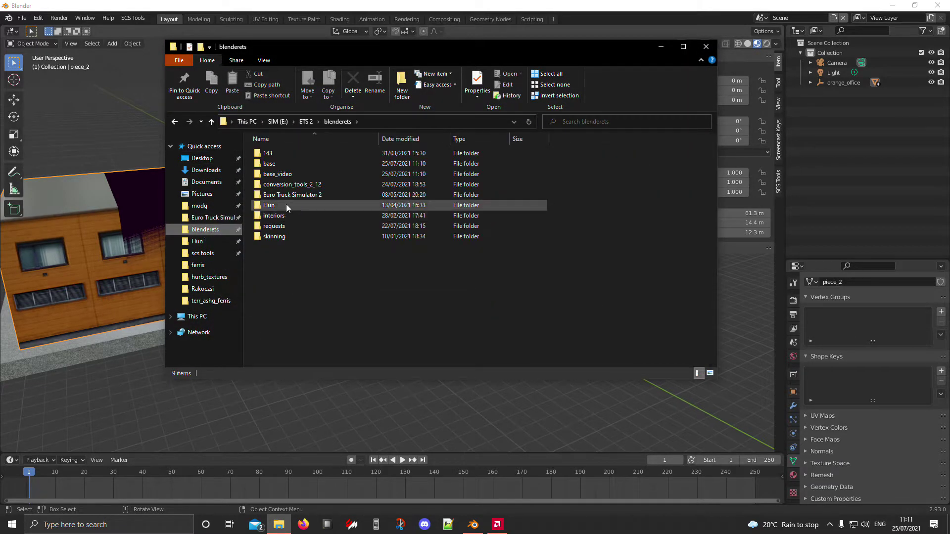
pyautogui.doubleClick(293, 174)
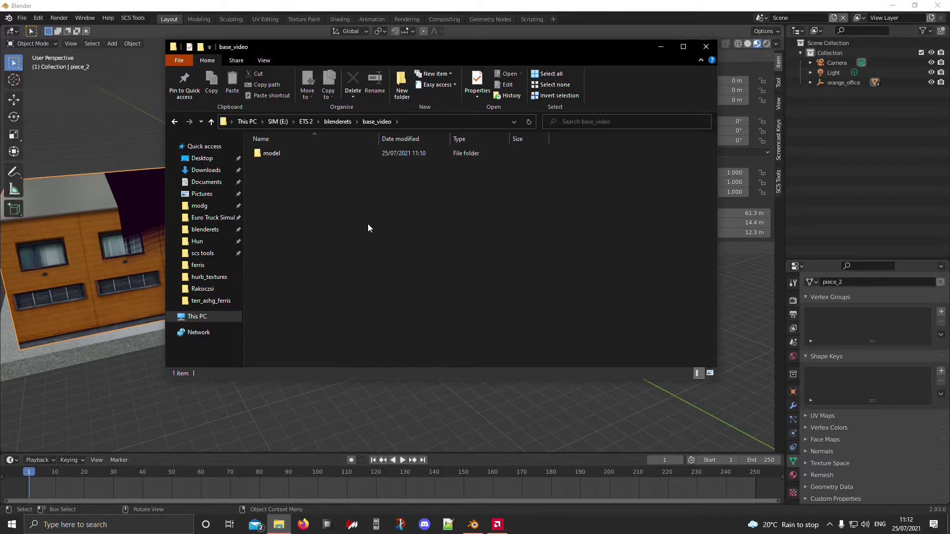
pyautogui.doubleClick(303, 157)
pyautogui.doubleClick(295, 154)
pyautogui.doubleClick(295, 154)
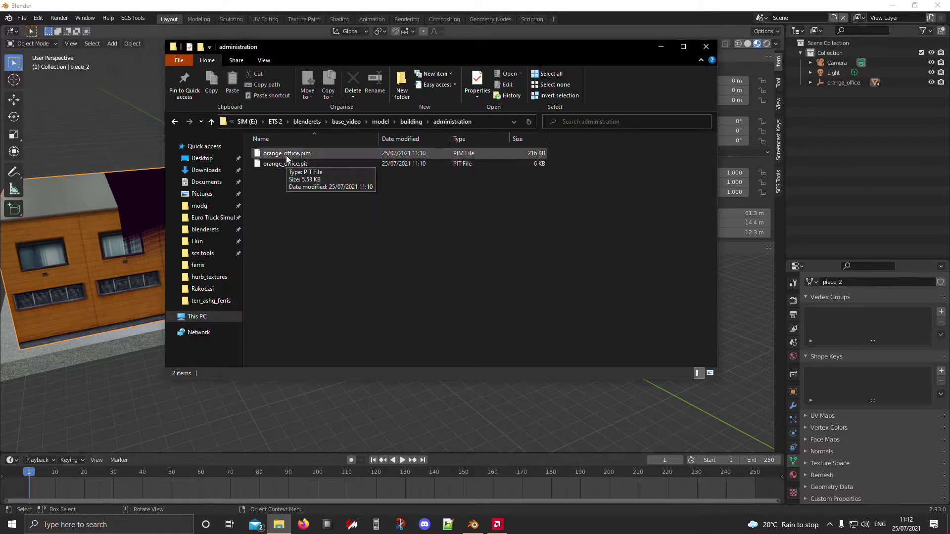
pyautogui.click(312, 164)
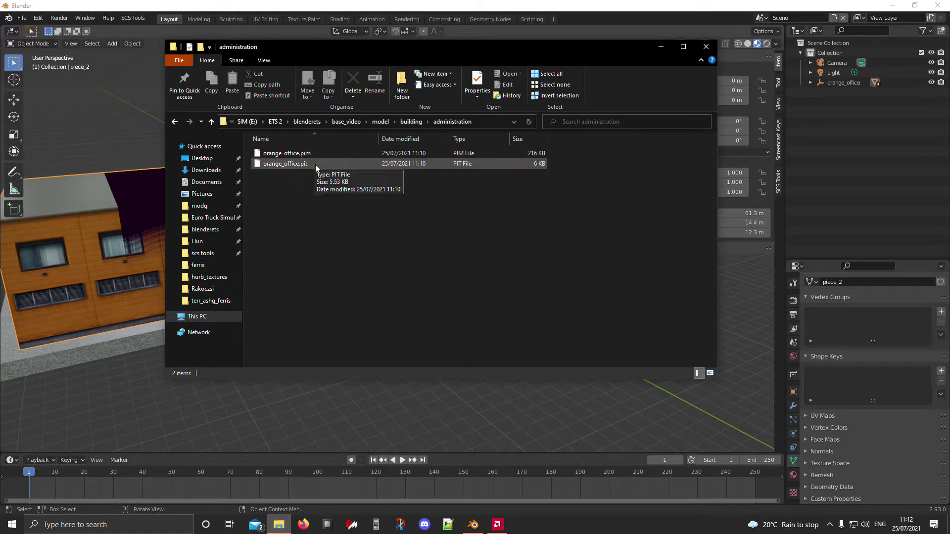
# Step: Close File Explorer and return to the building in Blender
pyautogui.moveTo(325, 47); pyautogui.dragTo(330, 51)
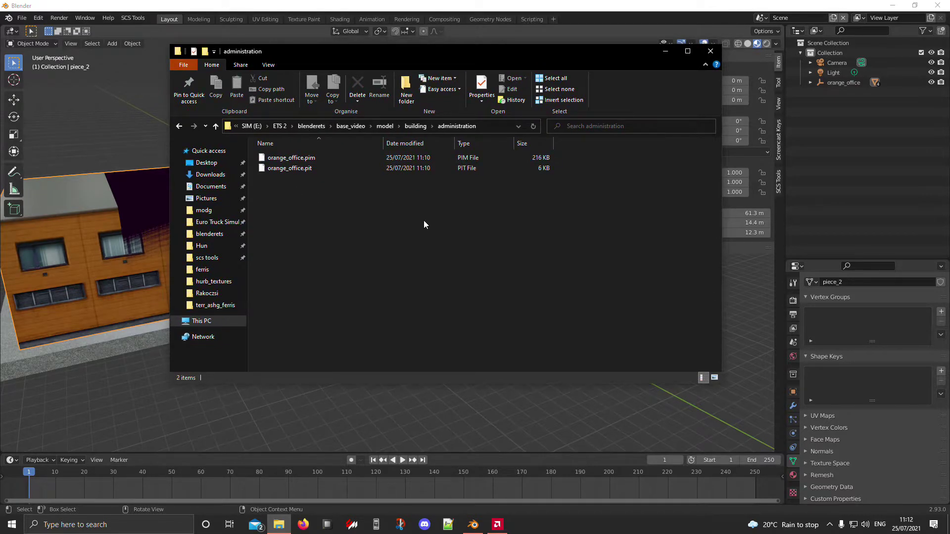
pyautogui.click(711, 51)
pyautogui.moveTo(236, 251); pyautogui.dragTo(295, 282, button='middle')
# Step: Delete the orange_office hierarchy from the Outliner
pyautogui.moveTo(363, 275); pyautogui.dragTo(416, 267, button='middle')
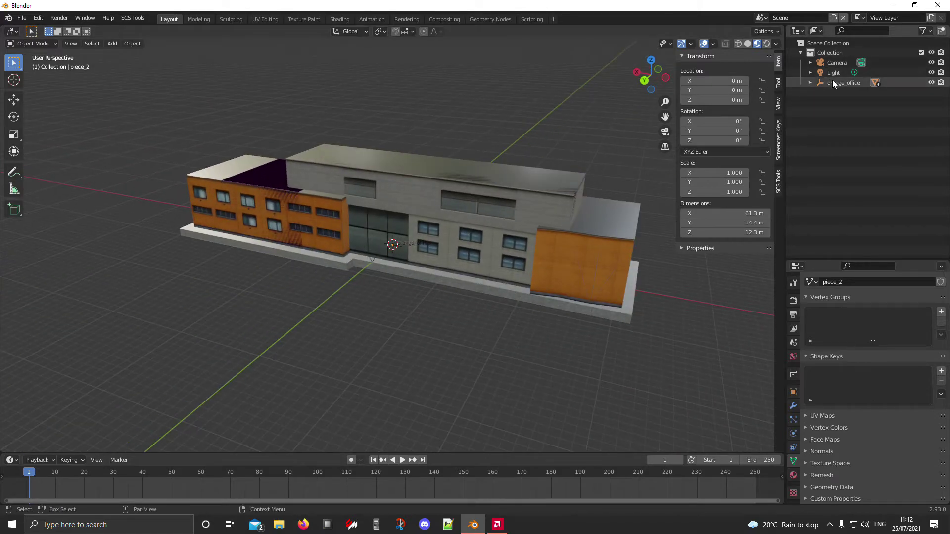
pyautogui.rightClick(814, 81)
pyautogui.click(800, 115)
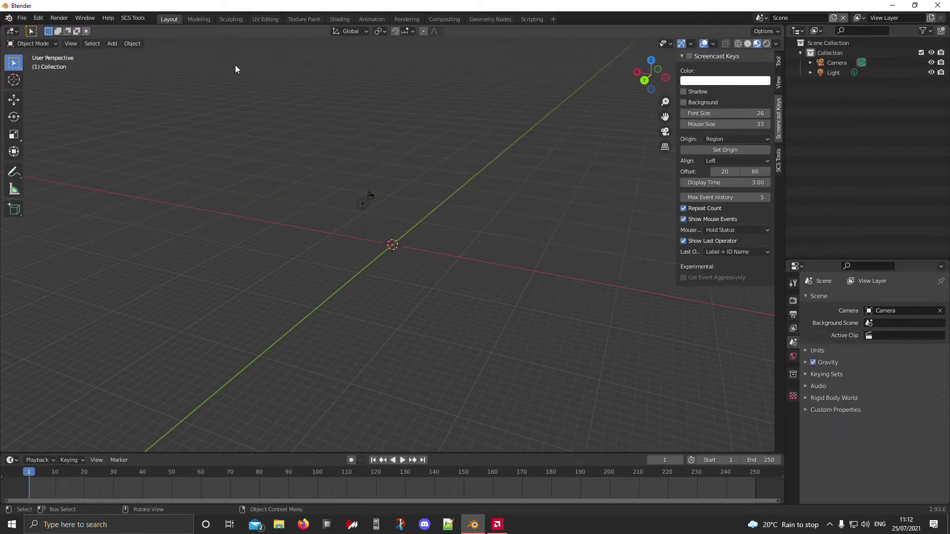
# Step: Open the File > Import > SCS Formats browser
pyautogui.click(22, 18)
pyautogui.moveTo(47, 153)
pyautogui.click(189, 270)
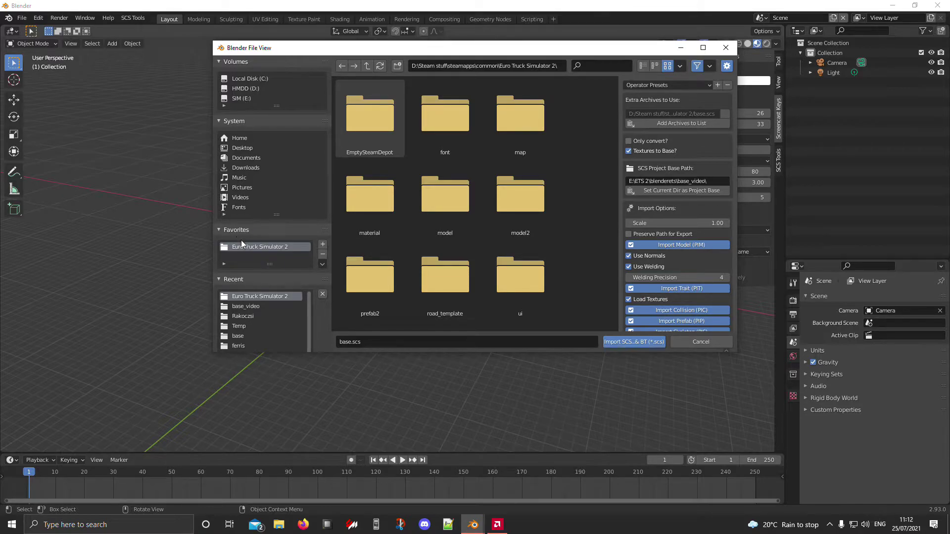
# Step: Browse to Documents > Euro Truck Simulator 2 > mod in the SCS import browser
pyautogui.scroll(-2, 244, 244)
pyautogui.scroll(-2, 292, 306)
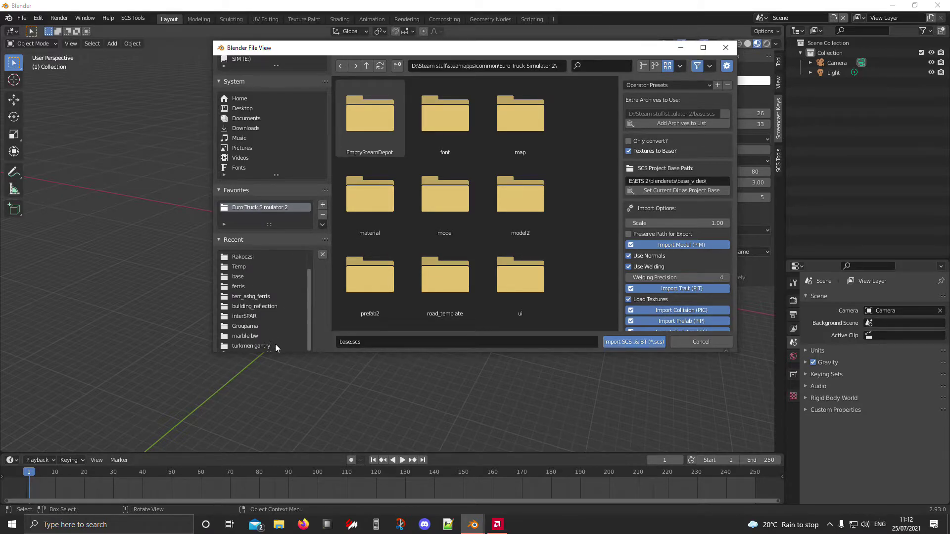
pyautogui.scroll(2, 275, 344)
pyautogui.scroll(2, 280, 185)
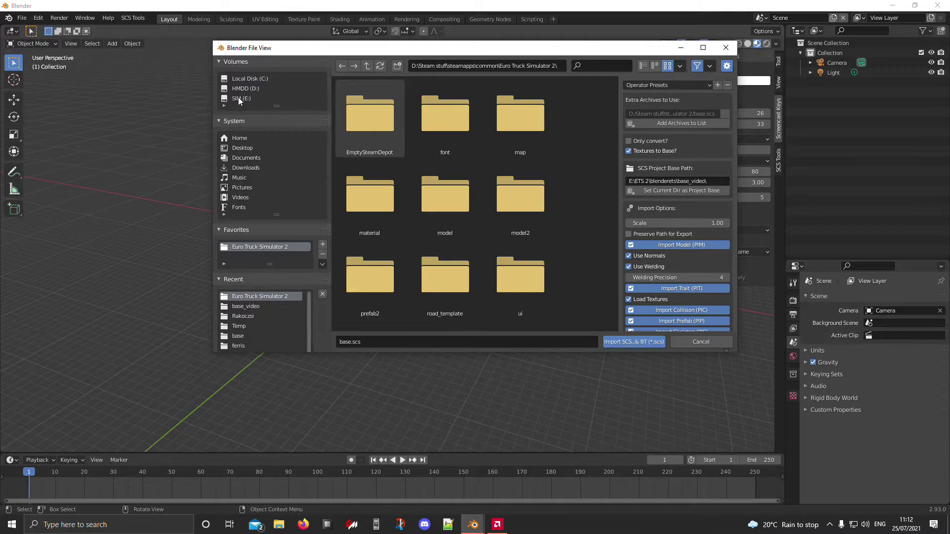
pyautogui.click(243, 157)
pyautogui.doubleClick(376, 133)
pyautogui.doubleClick(470, 144)
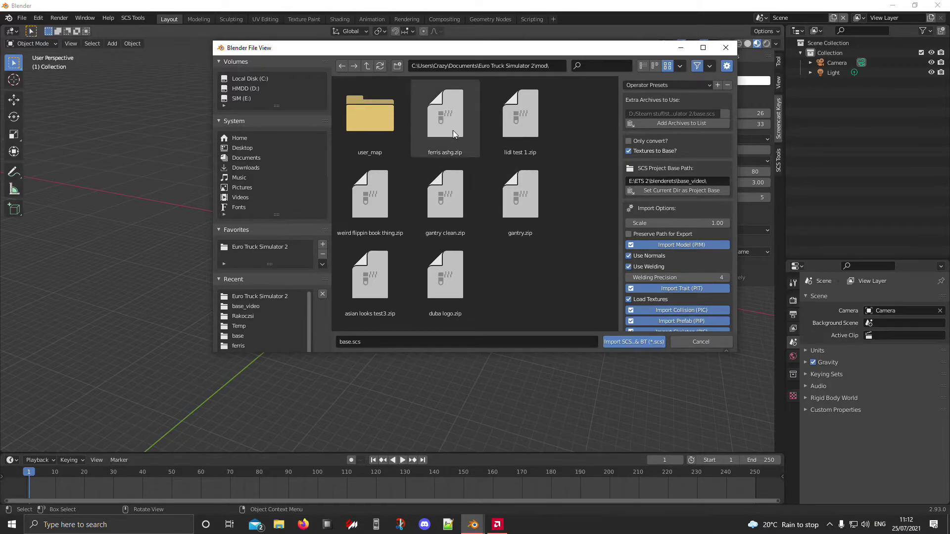
# Step: Add asian looks test3.zip to the extra archives and move it above base.scs
pyautogui.click(383, 307)
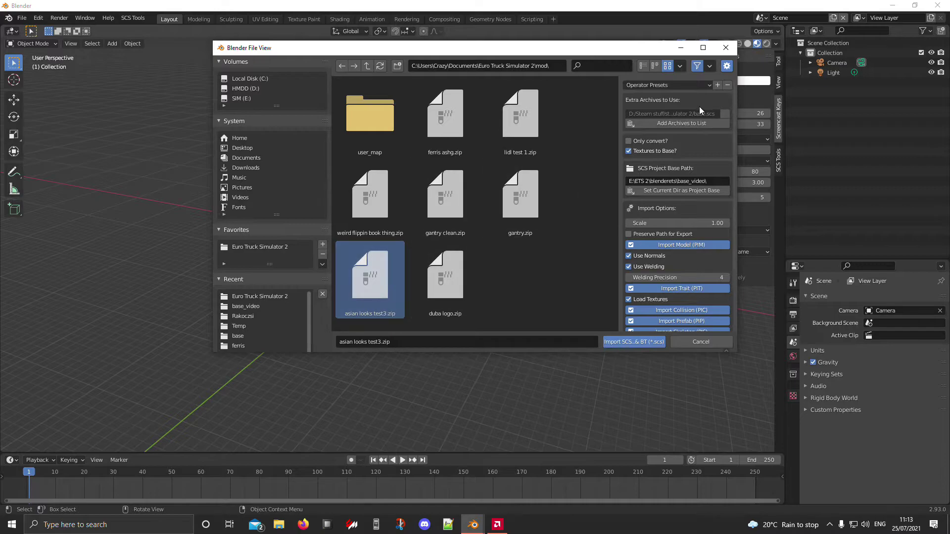
pyautogui.click(690, 125)
pyautogui.click(723, 125)
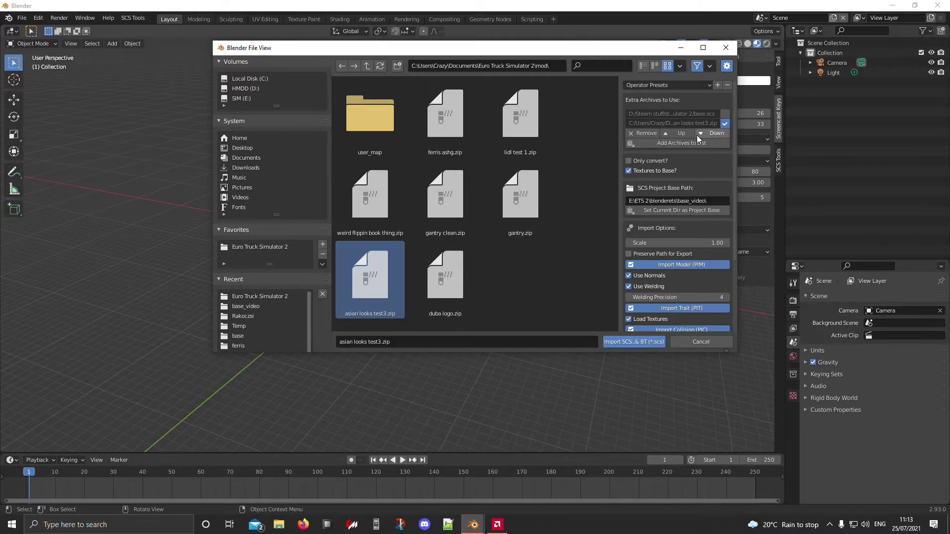
pyautogui.click(666, 133)
pyautogui.click(726, 115)
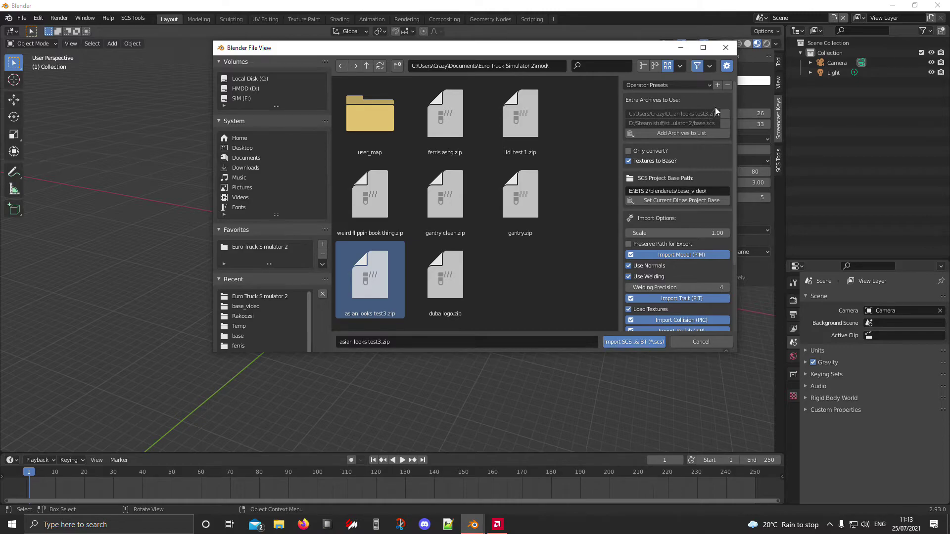
# Step: Run Import SCS and go up to the archive's root folder in the converter browser
pyautogui.moveTo(495, 48); pyautogui.dragTo(466, 56)
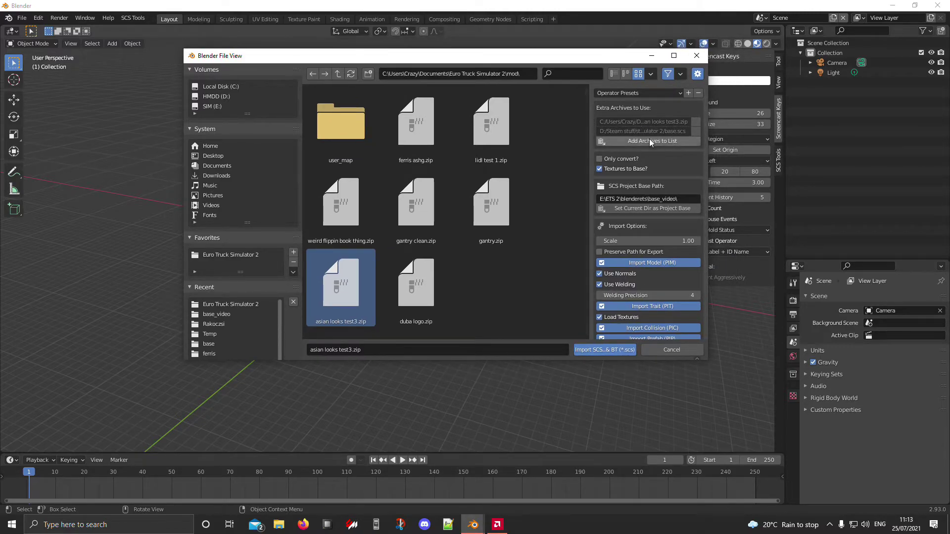
pyautogui.click(613, 353)
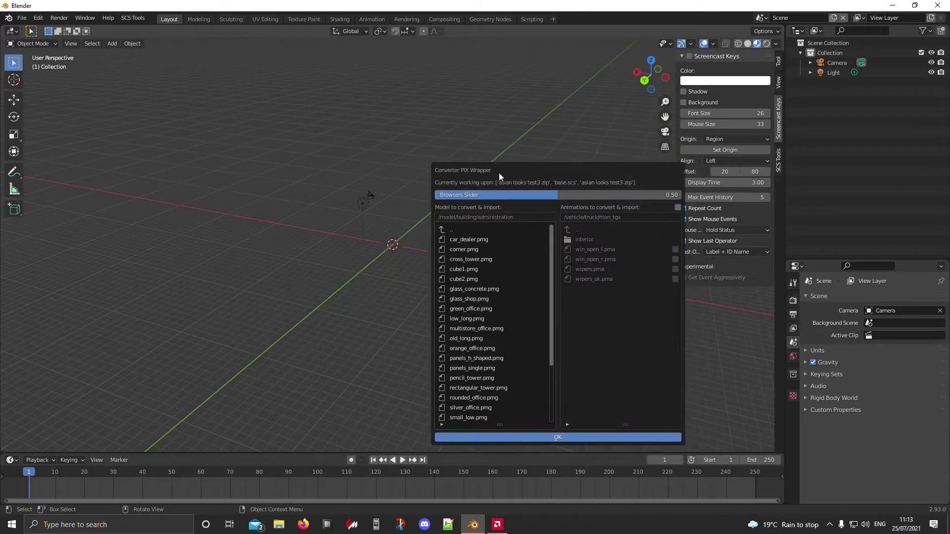
pyautogui.click(441, 231)
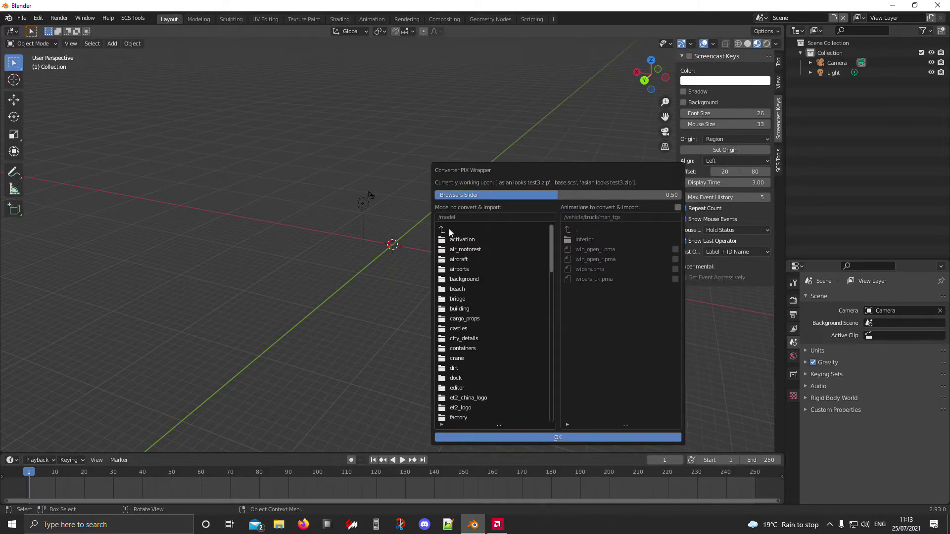
pyautogui.click(441, 229)
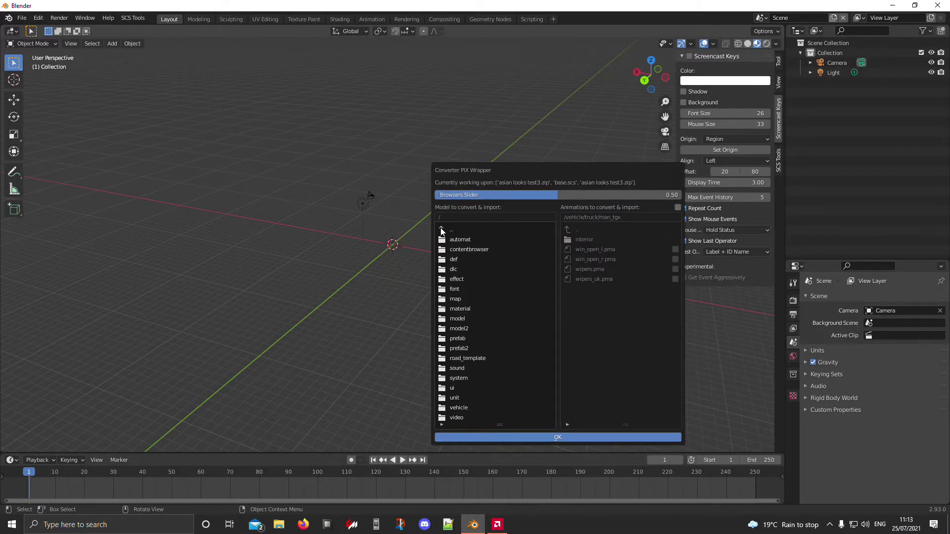
# Step: Open model/terr_asian_h1 and import terr_asian_h1.pmg
pyautogui.click(460, 319)
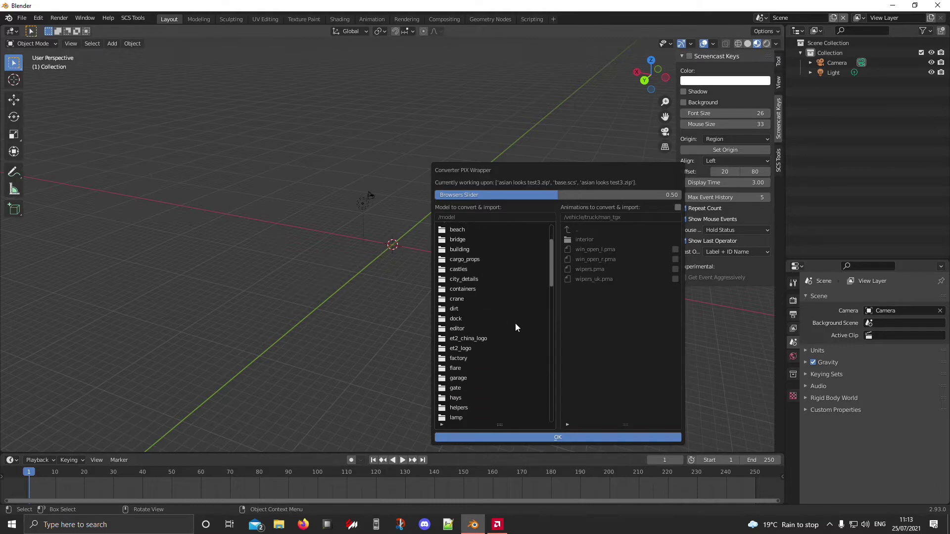
pyautogui.moveTo(552, 254); pyautogui.dragTo(551, 315)
pyautogui.scroll(-5, 509, 325)
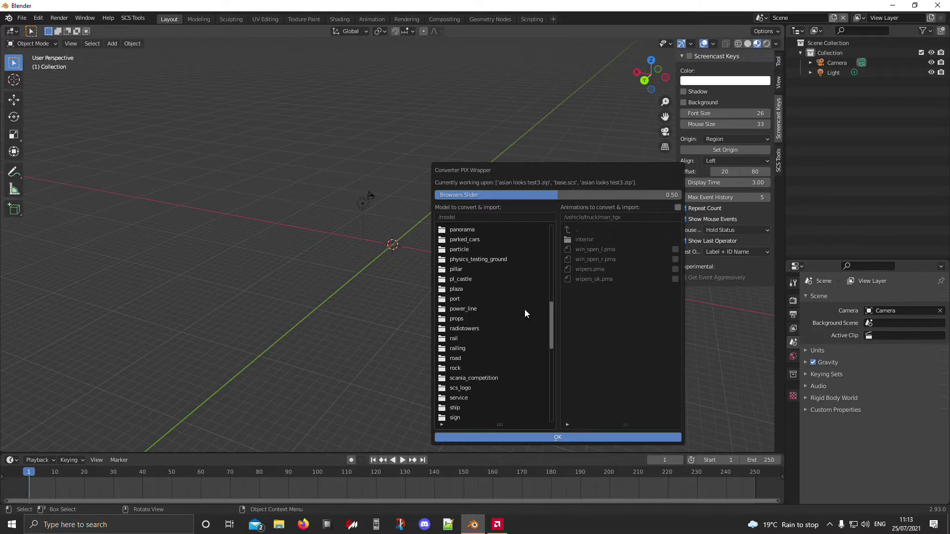
pyautogui.scroll(-5, 525, 310)
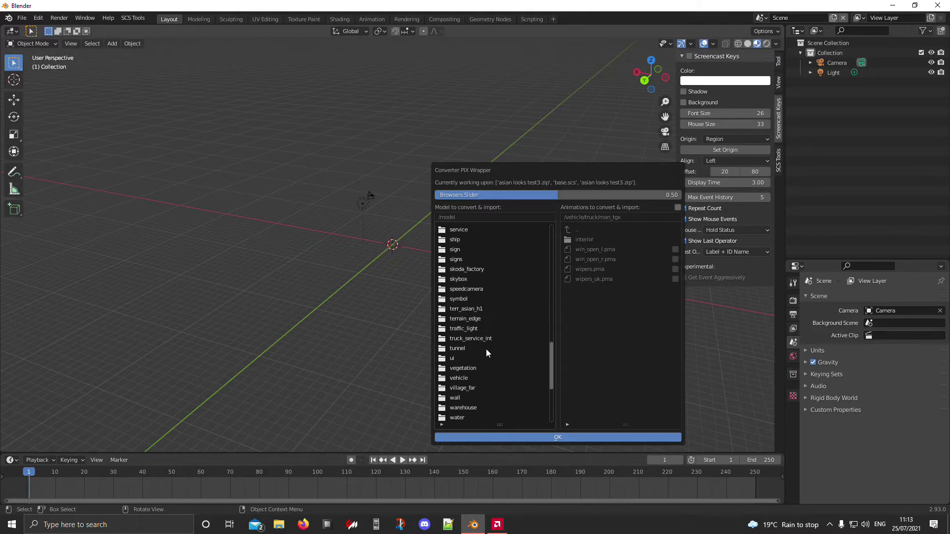
pyautogui.click(468, 309)
pyautogui.click(478, 240)
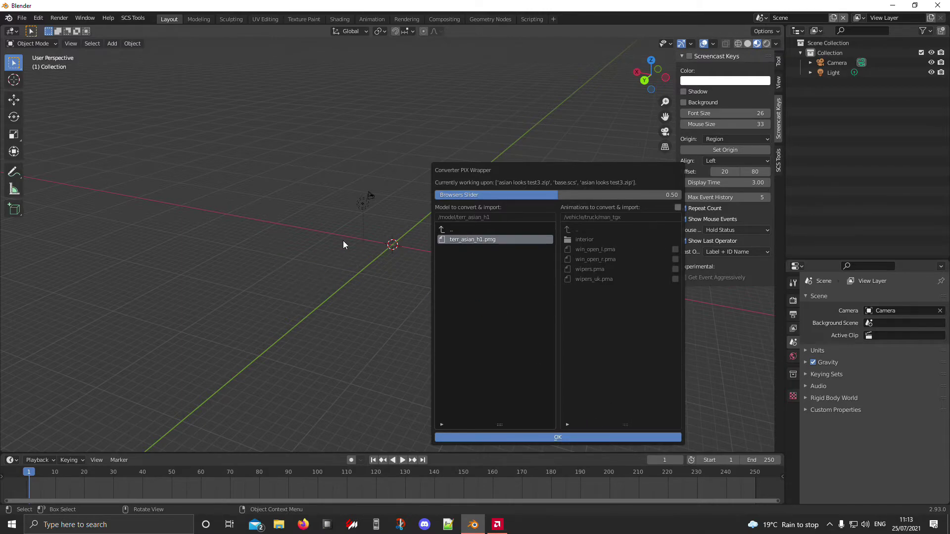
pyautogui.press('Return')
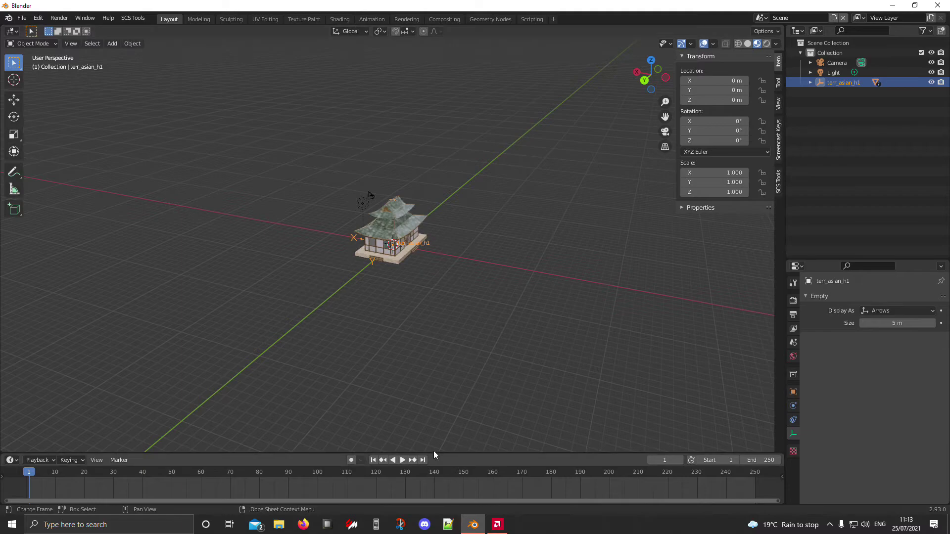
# Step: Orbit and zoom around the terr_asian_h1 house's door side and front, then deselect it
pyautogui.moveTo(438, 435); pyautogui.dragTo(431, 321, button='middle')
pyautogui.scroll(8, 435, 307)
pyautogui.moveTo(456, 271); pyautogui.dragTo(669, 269, button='middle')
pyautogui.scroll(-5, 520, 257)
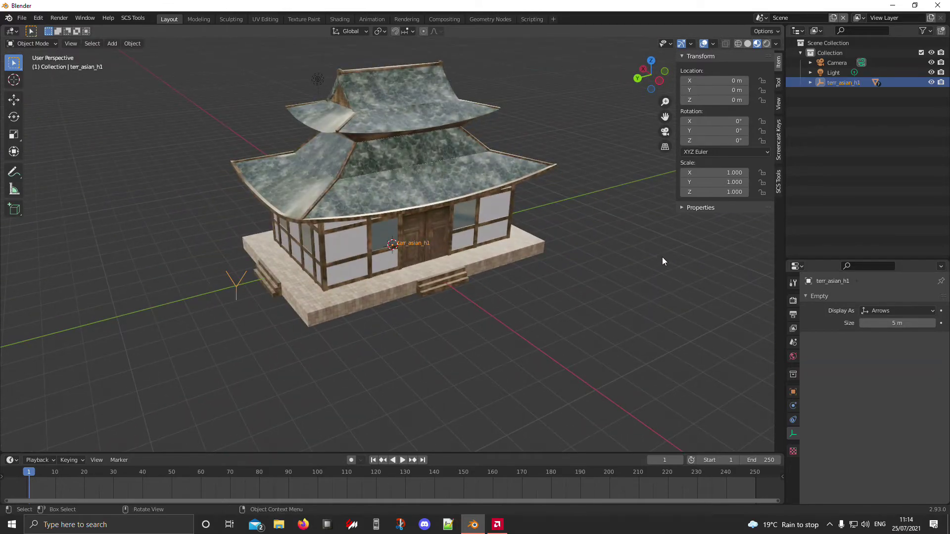
pyautogui.scroll(-2, 518, 256)
pyautogui.scroll(6, 514, 239)
pyautogui.moveTo(515, 239); pyautogui.dragTo(471, 239, button='middle')
pyautogui.scroll(-4, 471, 239)
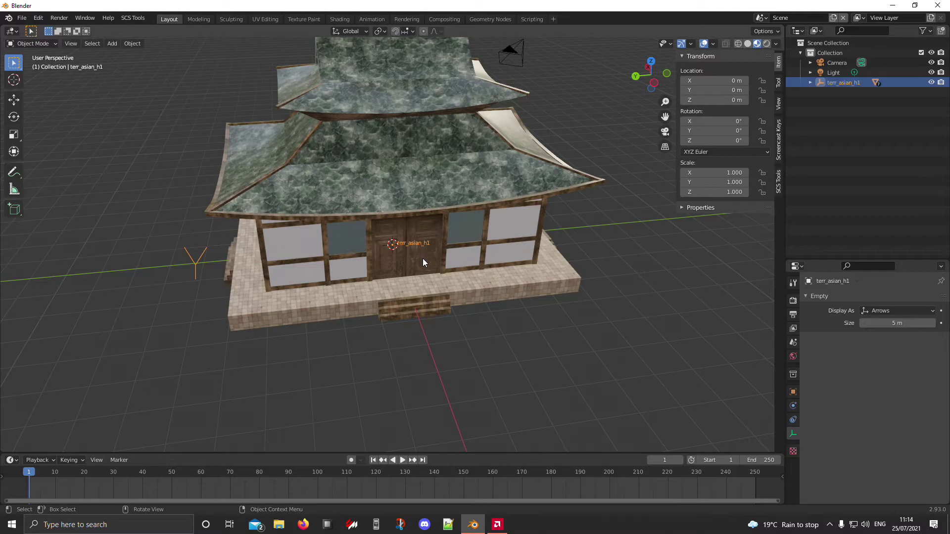
pyautogui.moveTo(422, 258)
pyautogui.mouseDown(button='middle')
pyautogui.moveTo(411, 192)
pyautogui.moveTo(256, 198)
pyautogui.moveTo(163, 188)
pyautogui.moveTo(420, 266)
pyautogui.mouseUp(button='middle')
pyautogui.moveTo(494, 348); pyautogui.dragTo(575, 330, button='middle')
pyautogui.click(570, 323)
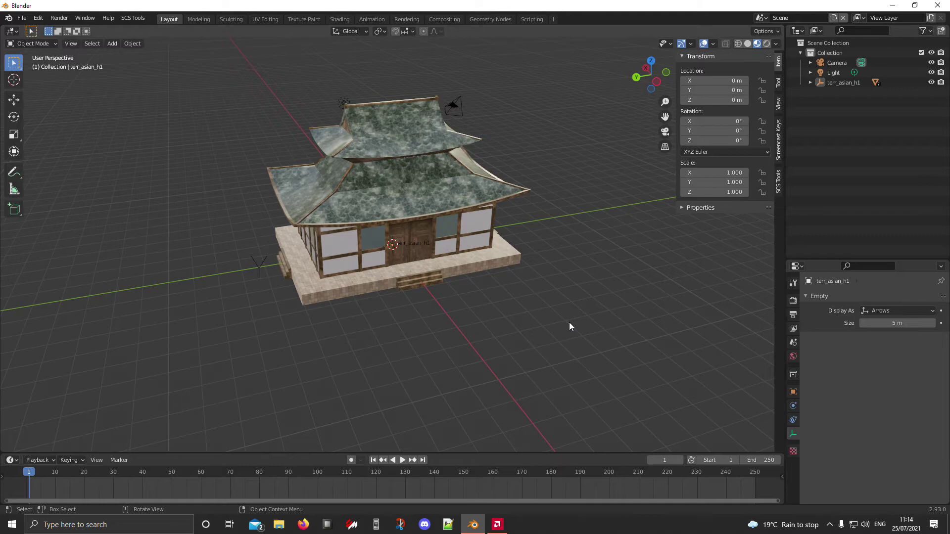
pyautogui.moveTo(452, 269); pyautogui.dragTo(390, 213, button='middle')
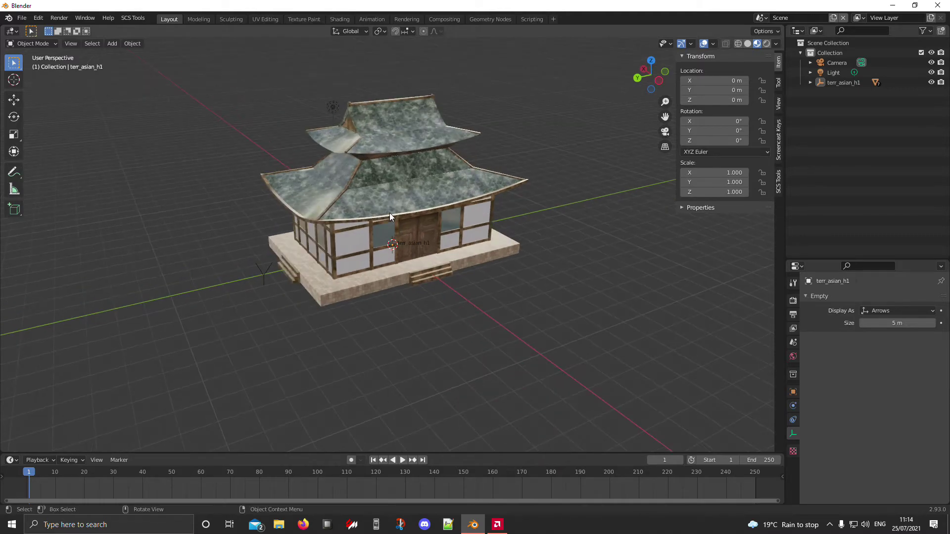
# Step: Select piece_0.001, pick a vertex in Edit Mode, then return to Object Mode
pyautogui.click(399, 216)
pyautogui.press('Tab')
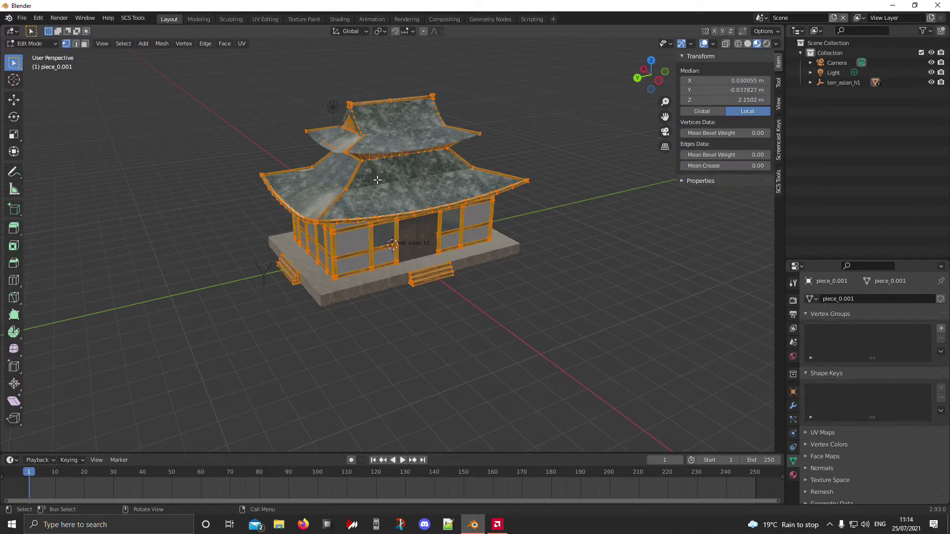
pyautogui.click(335, 221)
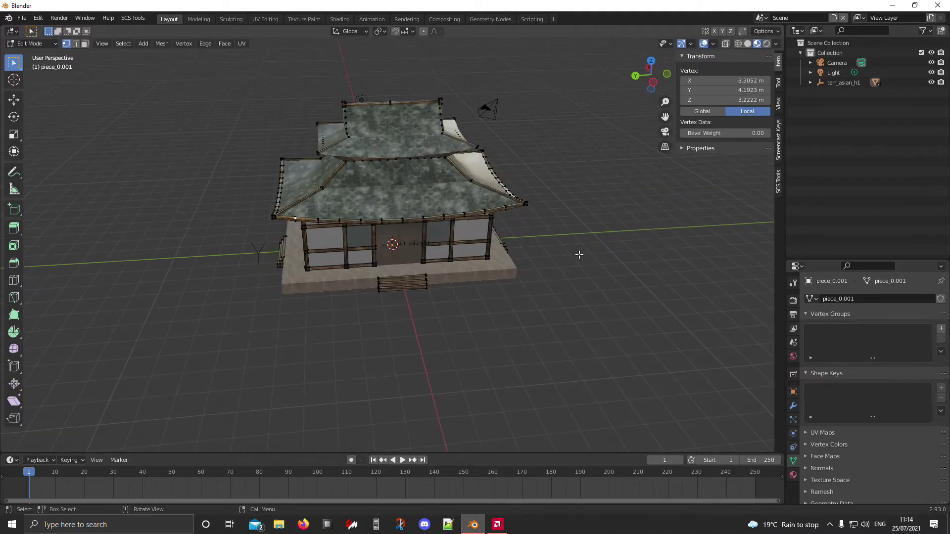
pyautogui.press('Tab')
pyautogui.moveTo(580, 264); pyautogui.dragTo(165, 230, button='middle')
pyautogui.scroll(4, 515, 245)
pyautogui.scroll(-3, 165, 230)
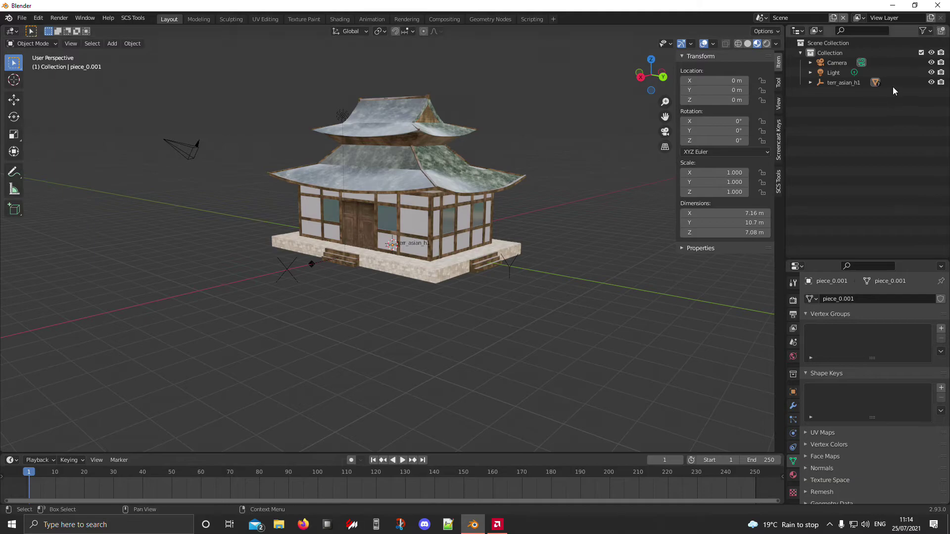
# Step: Delete the terr_asian_h1 house, then start an SCS import from base.scs with the mod zip removed
pyautogui.rightClick(841, 83)
pyautogui.click(800, 86)
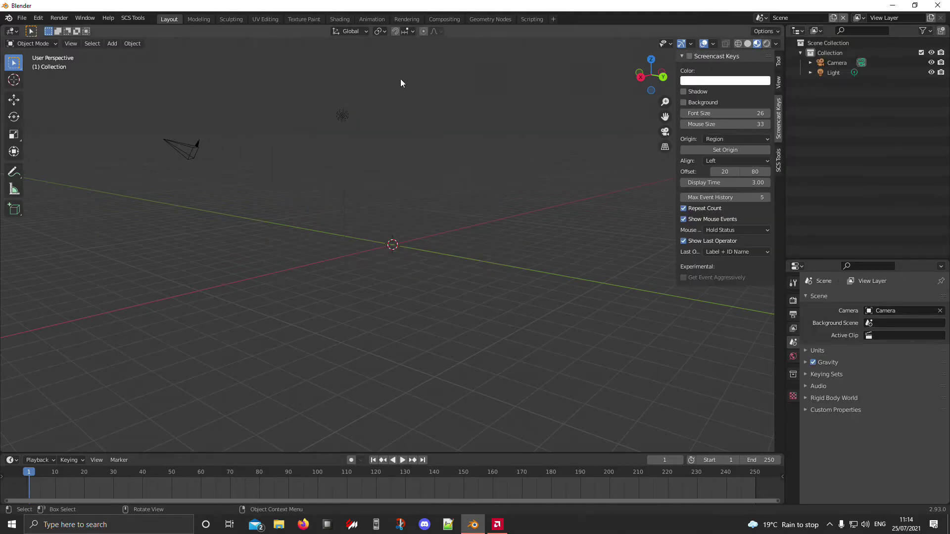
pyautogui.click(22, 19)
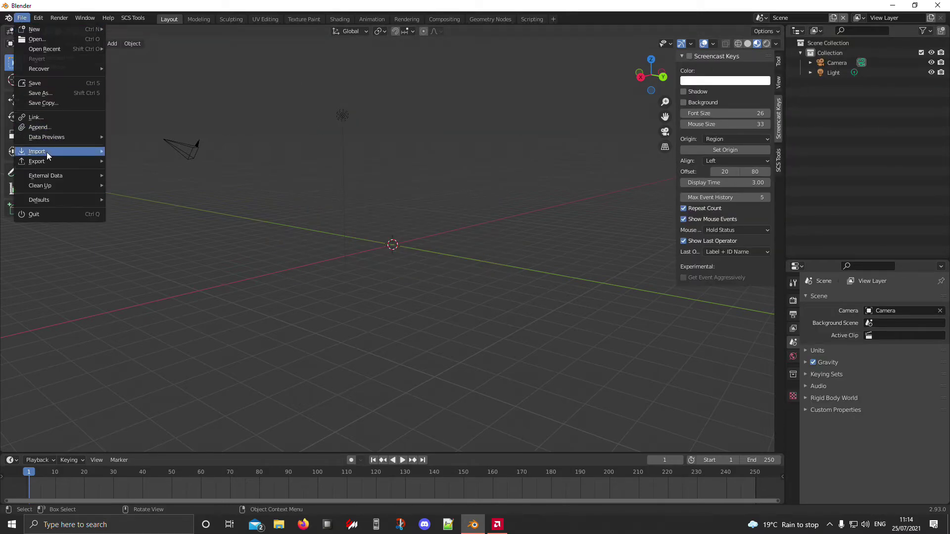
pyautogui.moveTo(42, 153)
pyautogui.click(175, 268)
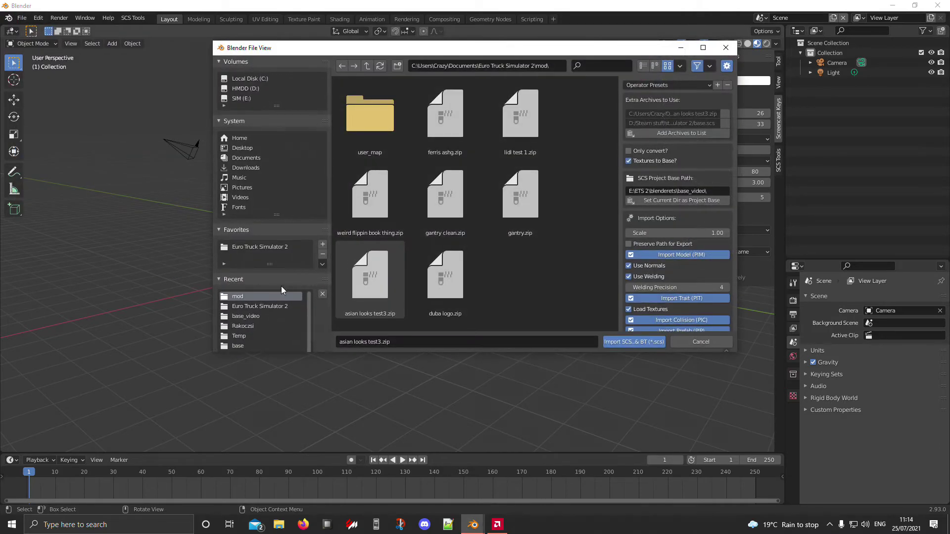
pyautogui.click(260, 306)
pyautogui.scroll(-5, 489, 191)
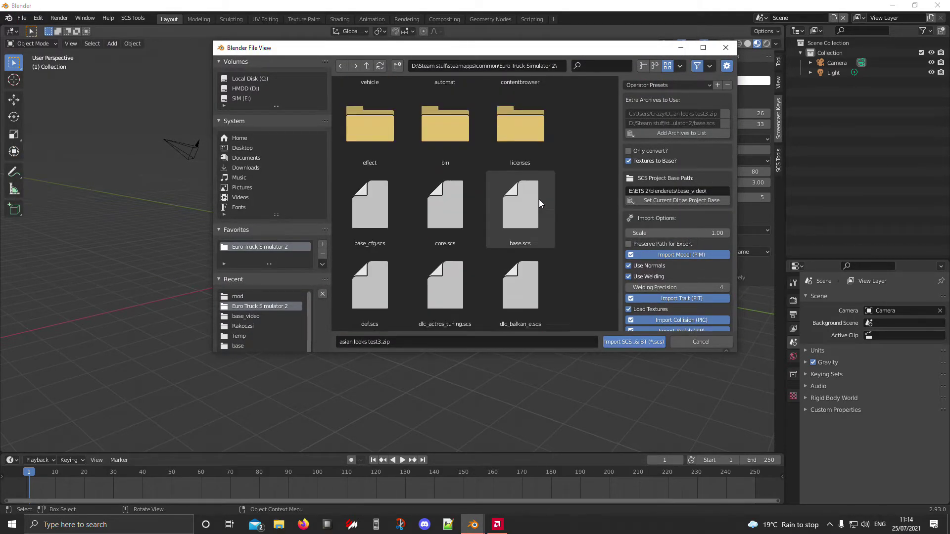
pyautogui.scroll(3, 570, 213)
pyautogui.click(525, 225)
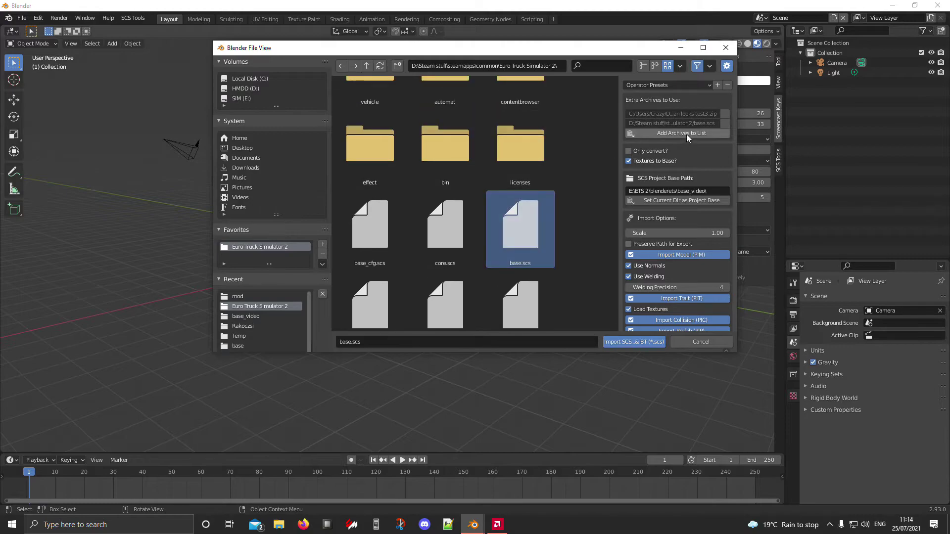
pyautogui.click(723, 114)
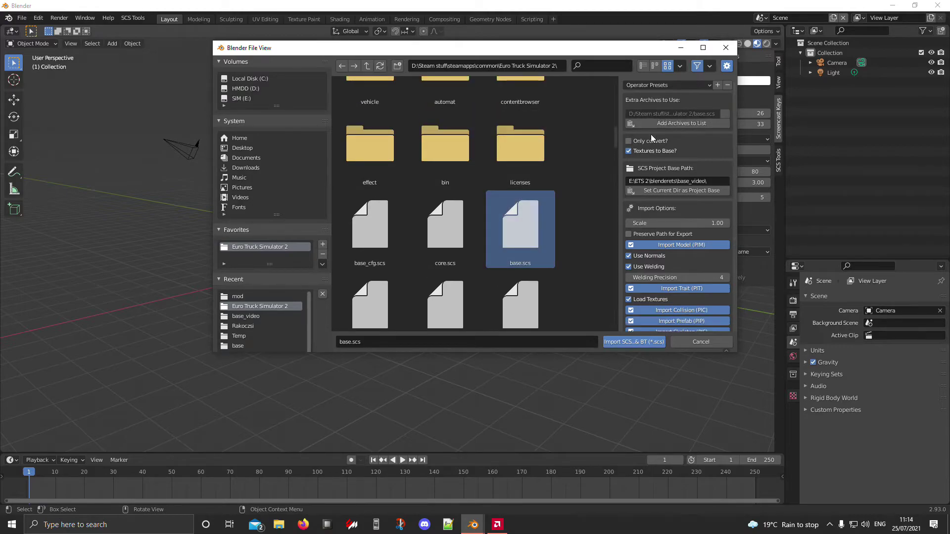
pyautogui.click(649, 343)
# Step: Import truck.pmg from vehicle > truck > volvo_fh16_2012 in the converter
pyautogui.moveTo(590, 235); pyautogui.dragTo(501, 153)
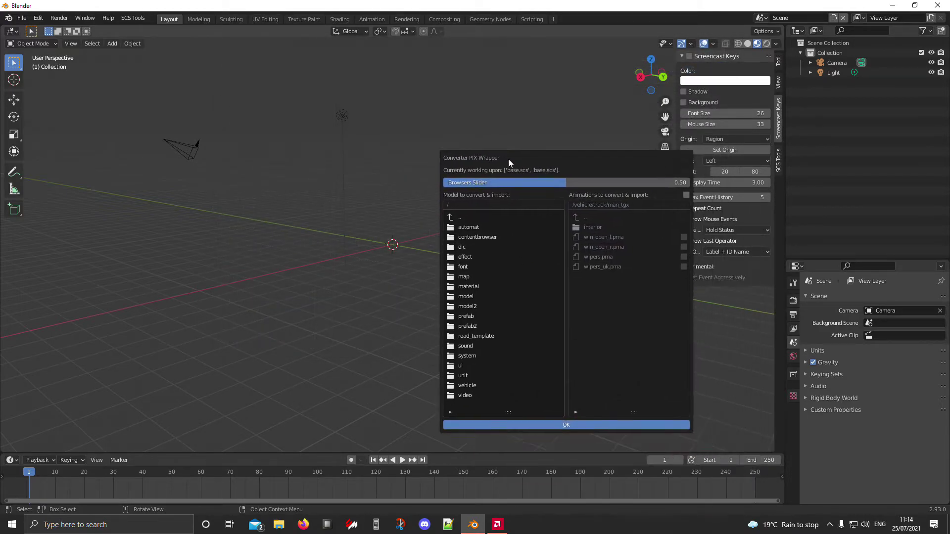
pyautogui.click(456, 379)
pyautogui.click(459, 271)
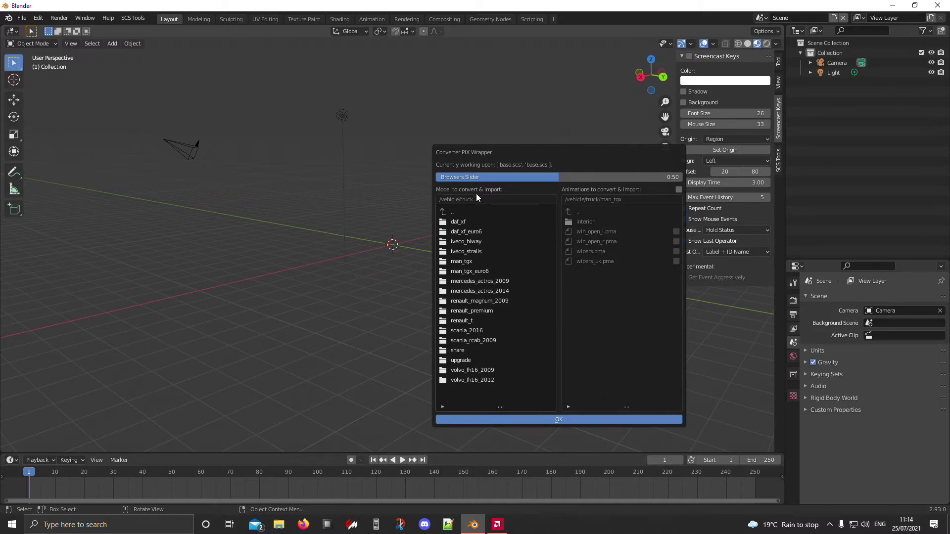
pyautogui.click(474, 380)
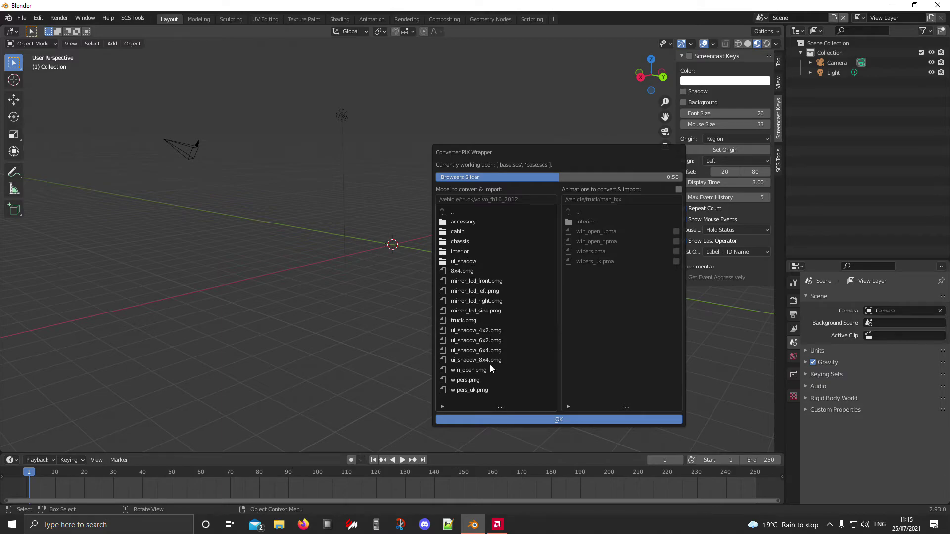
pyautogui.click(461, 323)
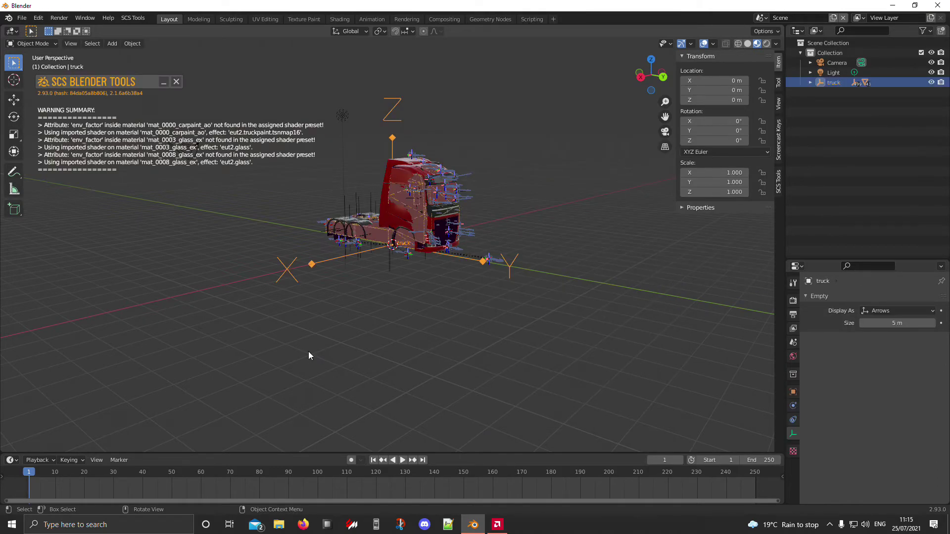
# Step: In SCS Tools visibility options, view the truck's shadow, glass and static collision objects in turn
pyautogui.moveTo(381, 269); pyautogui.dragTo(448, 174, button='middle')
pyautogui.scroll(5, 422, 282)
pyautogui.click(364, 228)
pyautogui.moveTo(364, 227); pyautogui.dragTo(584, 341, button='middle')
pyautogui.click(779, 186)
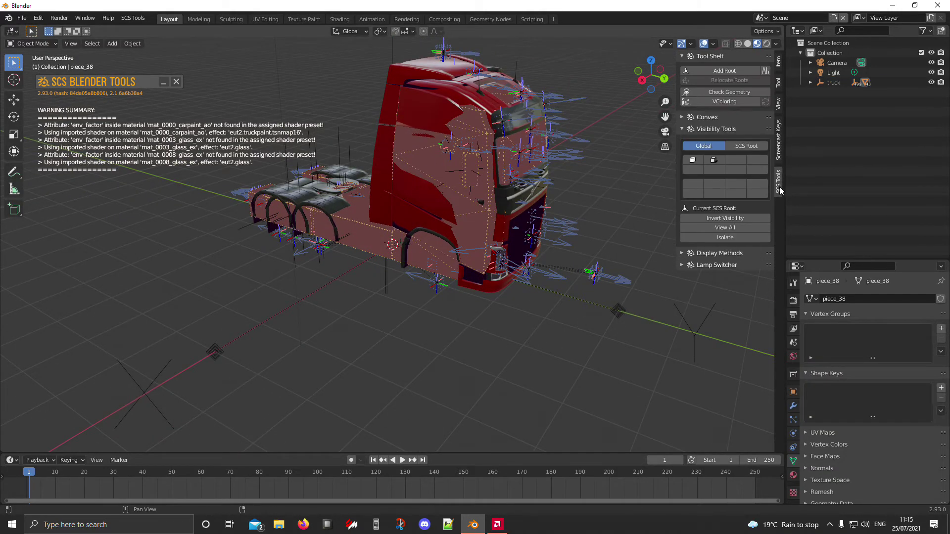
pyautogui.click(714, 160)
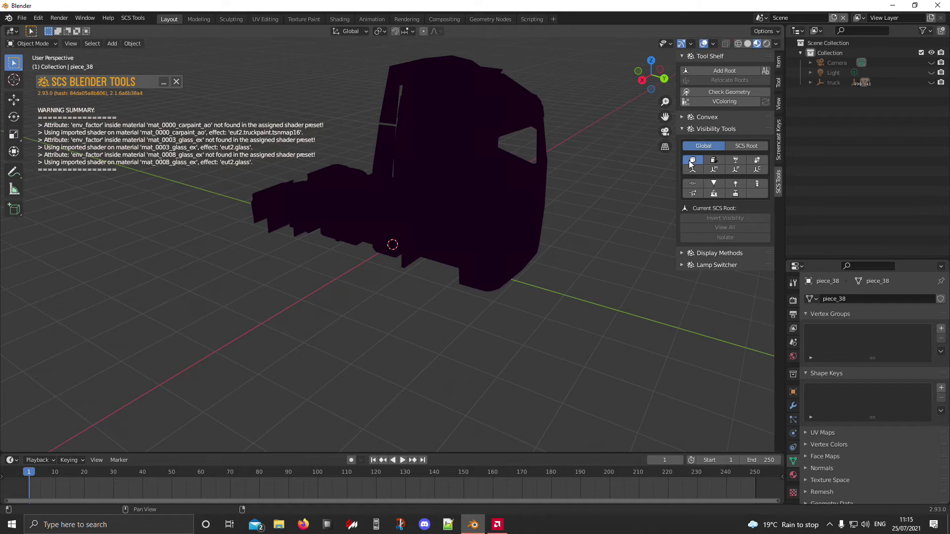
pyautogui.click(692, 161)
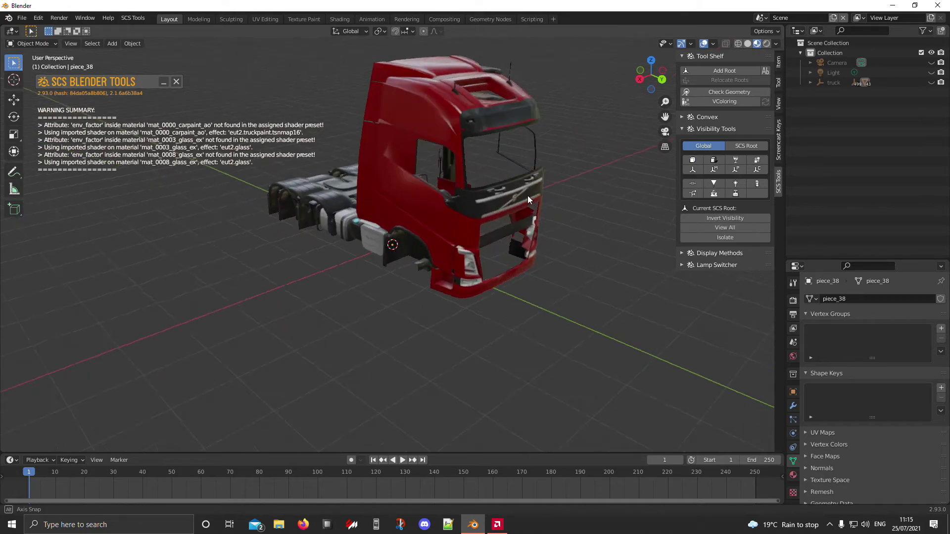
pyautogui.click(719, 160)
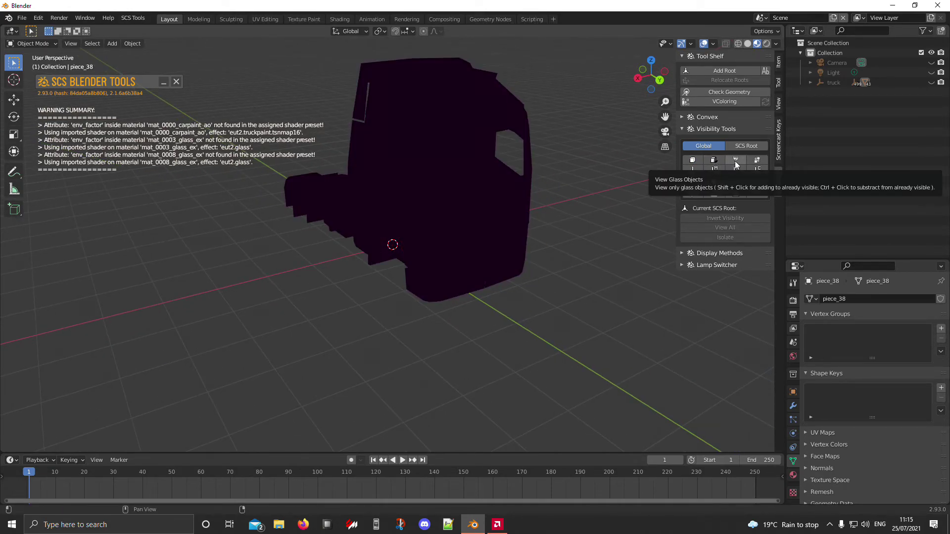
pyautogui.click(735, 161)
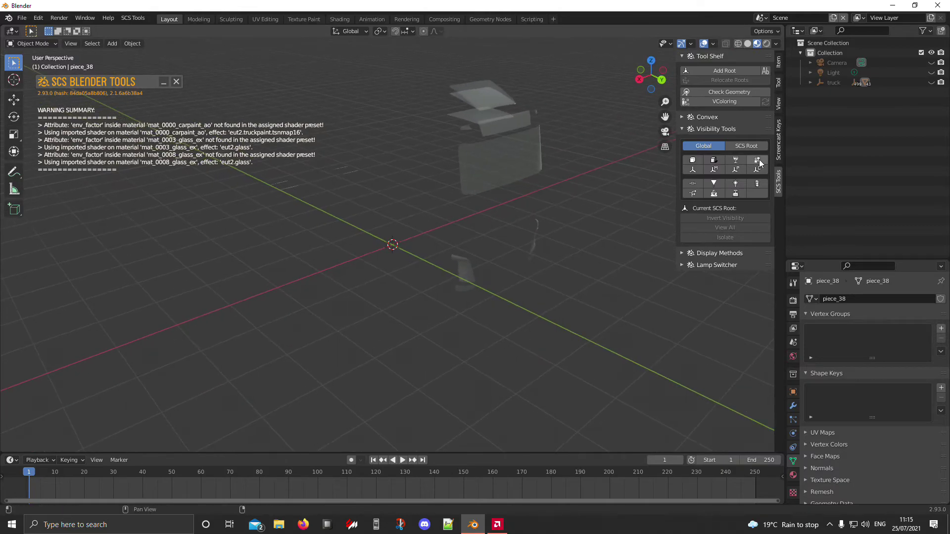
pyautogui.click(760, 161)
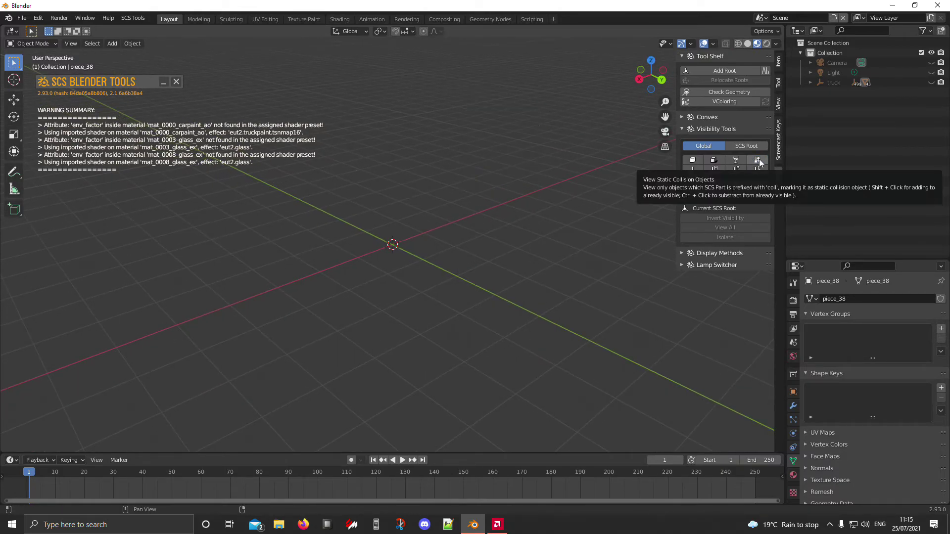
# Step: Toggle the locators and collision mesh, then show only the textured truck model again
pyautogui.click(692, 171)
pyautogui.click(711, 170)
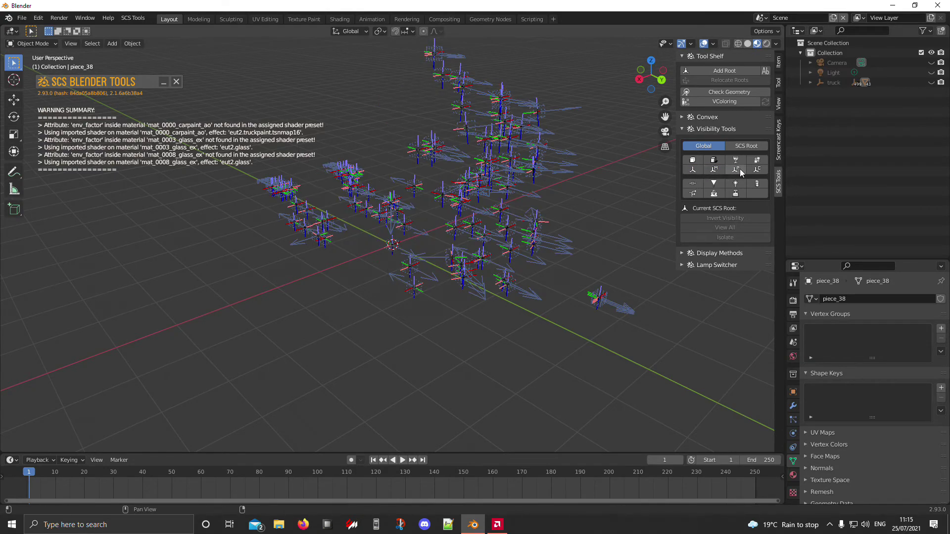
pyautogui.click(737, 171)
pyautogui.click(755, 172)
pyautogui.click(756, 171)
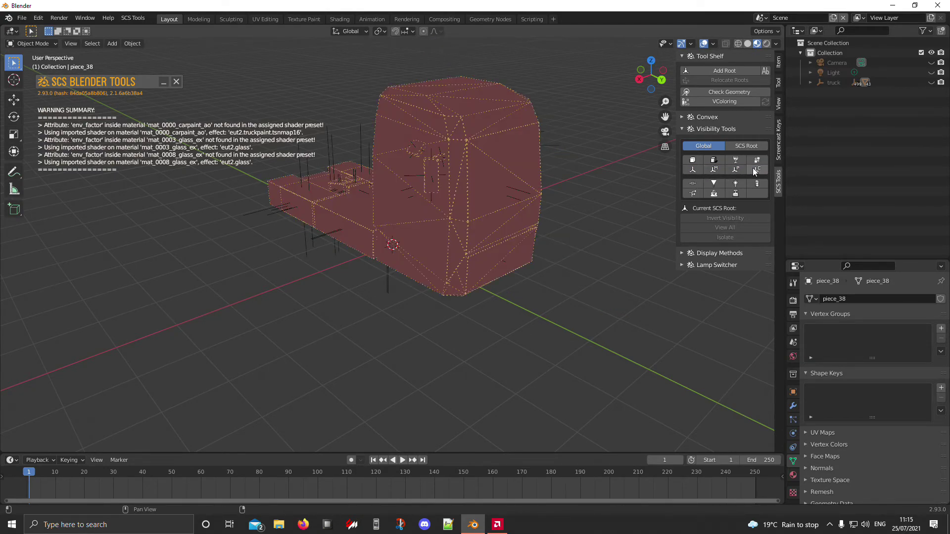
pyautogui.click(692, 159)
pyautogui.moveTo(565, 234); pyautogui.dragTo(306, 226, button='middle')
pyautogui.scroll(4, 306, 226)
pyautogui.moveTo(346, 197)
pyautogui.mouseDown(button='middle')
pyautogui.moveTo(515, 194)
pyautogui.moveTo(575, 209)
pyautogui.moveTo(476, 219)
pyautogui.moveTo(402, 144)
pyautogui.moveTo(400, 171)
pyautogui.moveTo(340, 204)
pyautogui.mouseUp(button='middle')
# Step: Scale the two headlight pieces outward from their centre, then deselect them
pyautogui.click(267, 219)
pyautogui.moveTo(266, 220); pyautogui.dragTo(356, 223, button='middle')
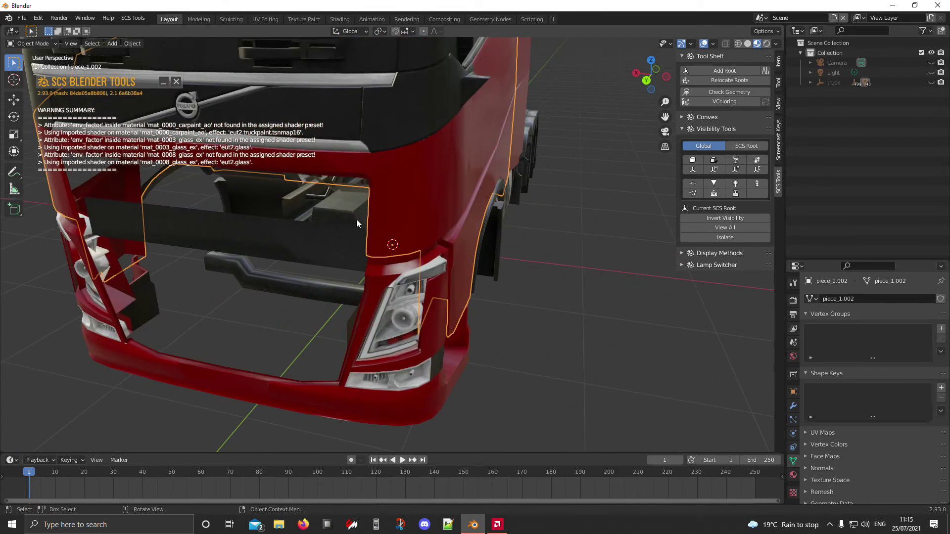
pyautogui.click(392, 306)
pyautogui.press('s')
pyautogui.click(489, 322)
pyautogui.scroll(-5, 489, 321)
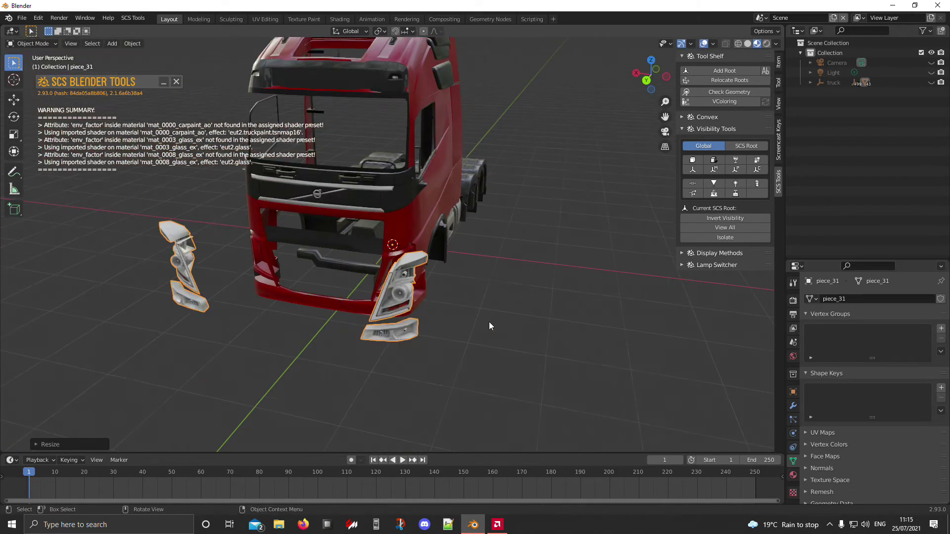
pyautogui.moveTo(489, 322); pyautogui.dragTo(458, 280, button='middle')
pyautogui.click(617, 311)
# Step: Select another truck piece and view the truck from a front three-quarter angle
pyautogui.moveTo(349, 292); pyautogui.dragTo(459, 209, button='middle')
pyautogui.click(436, 237)
pyautogui.click(391, 297)
pyautogui.moveTo(363, 316); pyautogui.dragTo(541, 351, button='middle')
# Step: Inspect the truck front with its spread headlights from several angles, then bring up AMD Radeon Software
pyautogui.scroll(3, 460, 346)
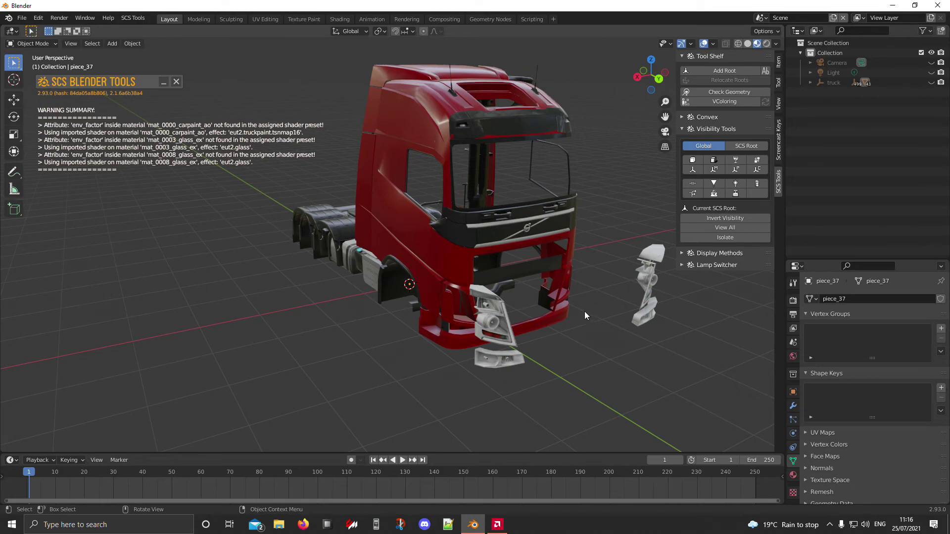
pyautogui.moveTo(580, 291); pyautogui.dragTo(519, 303, button='middle')
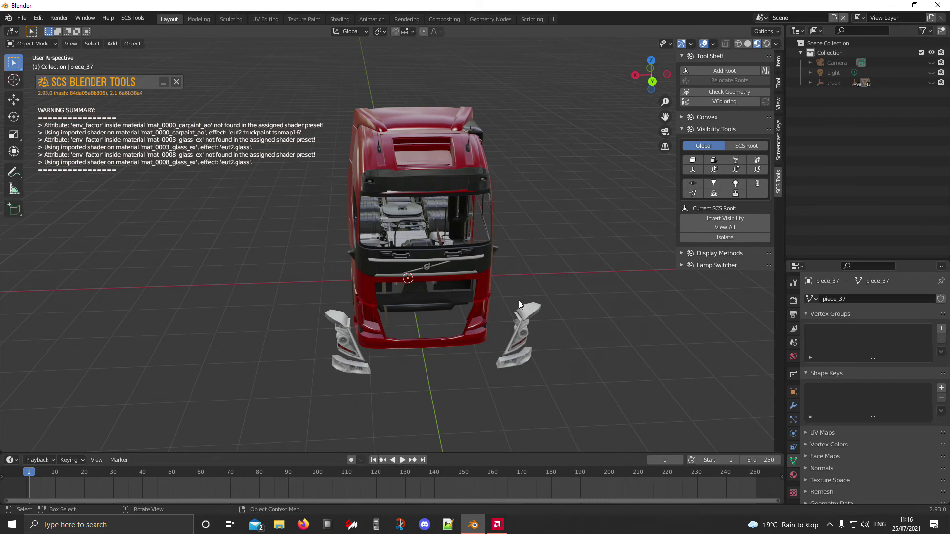
pyautogui.moveTo(494, 274)
pyautogui.mouseDown(button='middle')
pyautogui.moveTo(483, 265)
pyautogui.moveTo(497, 270)
pyautogui.mouseUp(button='middle')
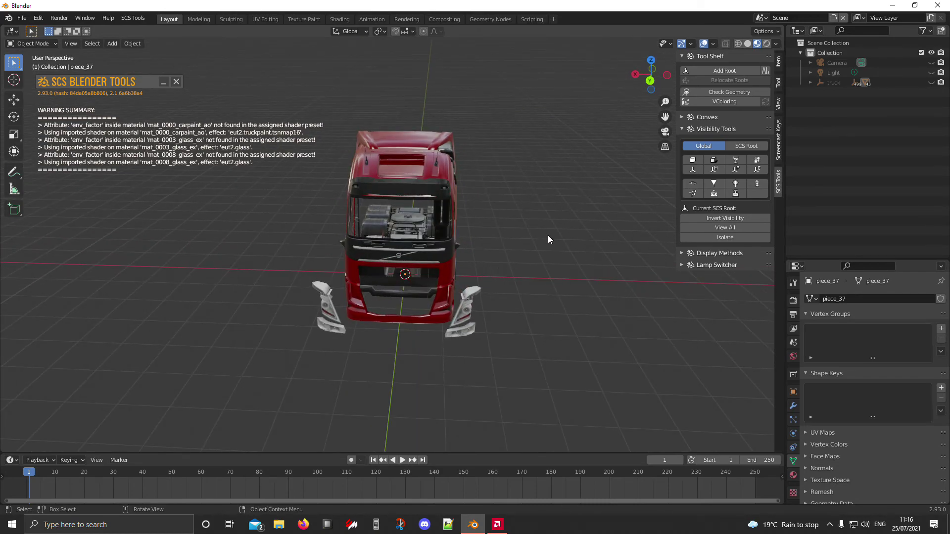
pyautogui.moveTo(500, 222); pyautogui.dragTo(477, 221, button='middle')
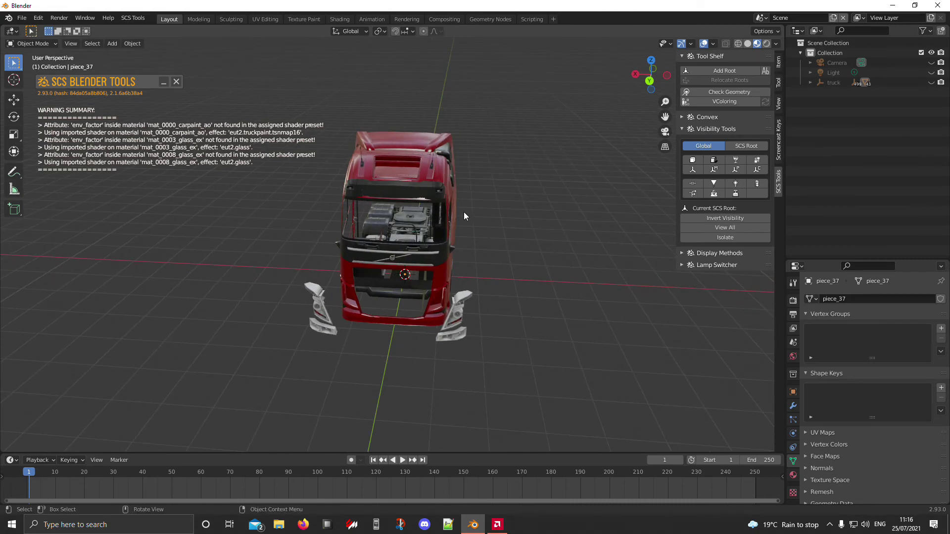
pyautogui.scroll(3, 440, 204)
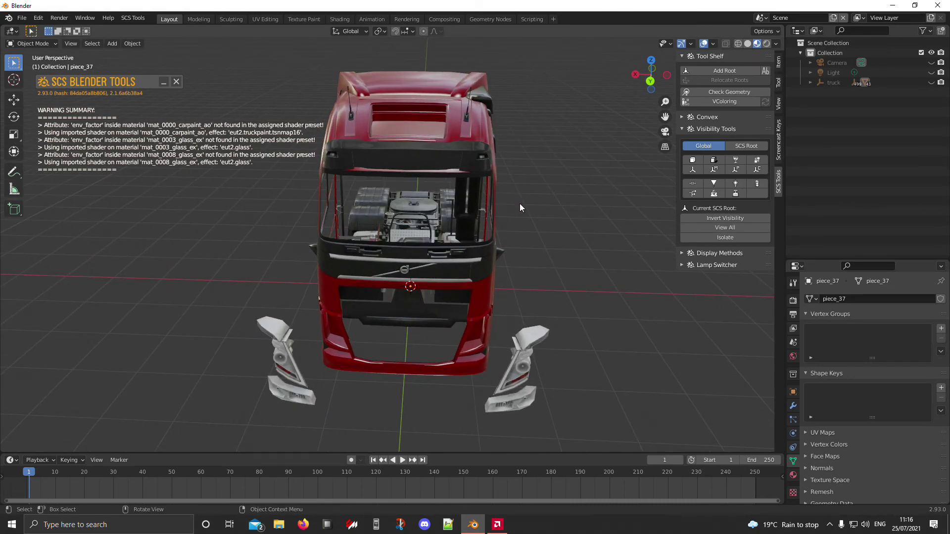
pyautogui.moveTo(524, 204); pyautogui.dragTo(530, 212, button='middle')
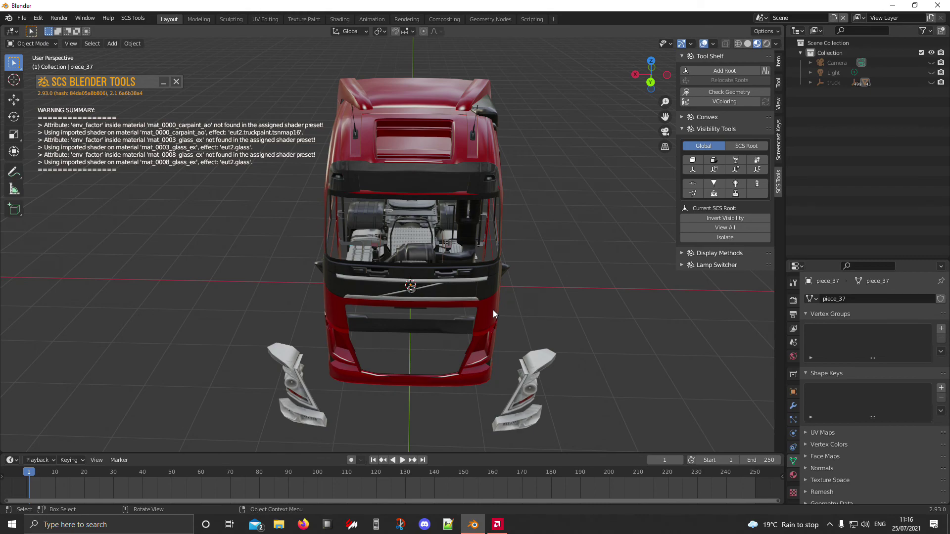
pyautogui.moveTo(482, 292); pyautogui.dragTo(493, 261, button='middle')
pyautogui.scroll(2, 486, 304)
pyautogui.scroll(-3, 467, 274)
pyautogui.scroll(2, 477, 263)
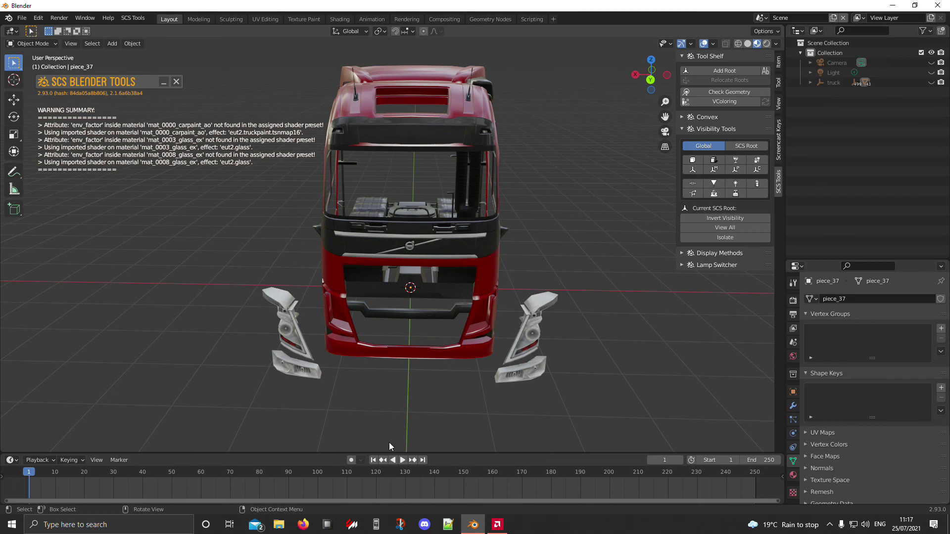
pyautogui.click(497, 524)
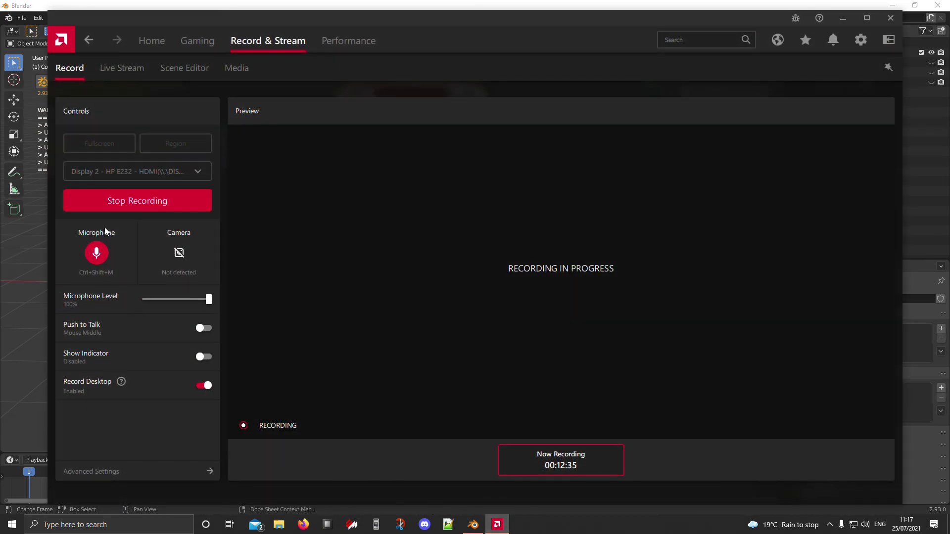